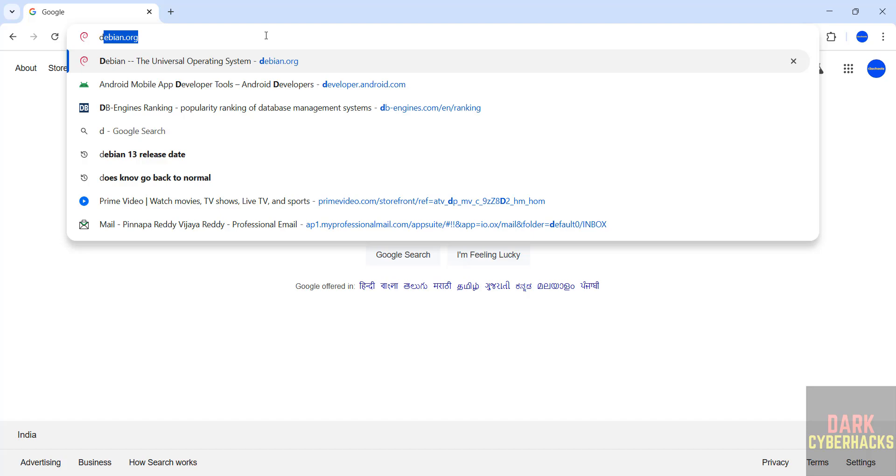
- Search the web for debian.org and open the official Debian homepage
type("eb")
type("ian")
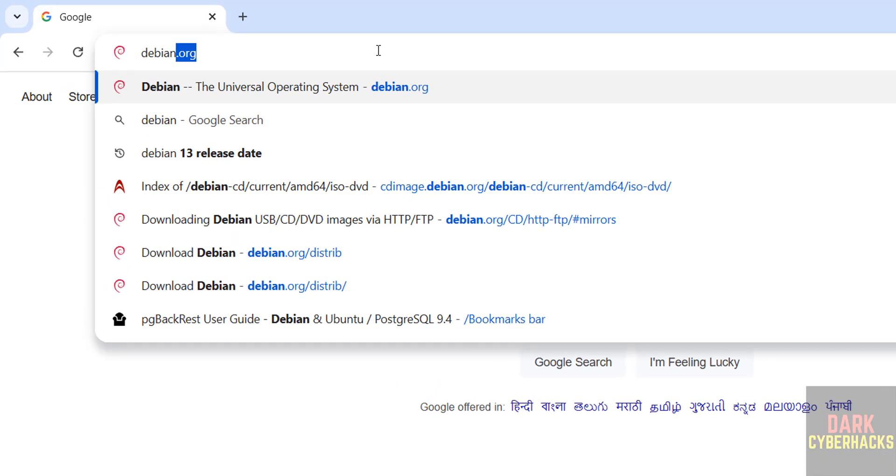
type("/org")
key("Return")
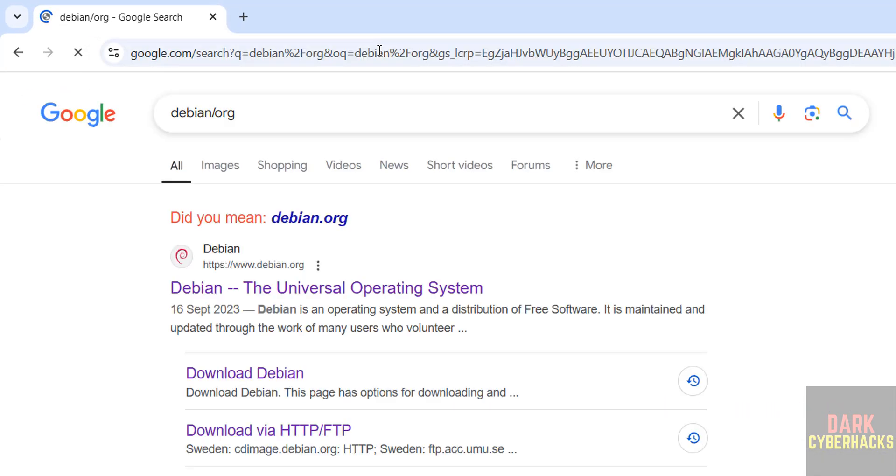
left_click(265, 289)
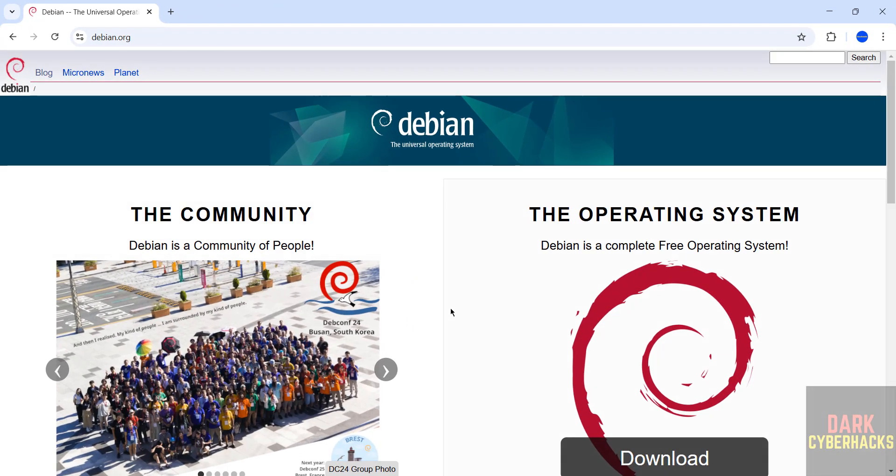
- Go through Other downloads and Download mirrors to the stable release CD/DVD image links
scroll(452, 312, "down", 5)
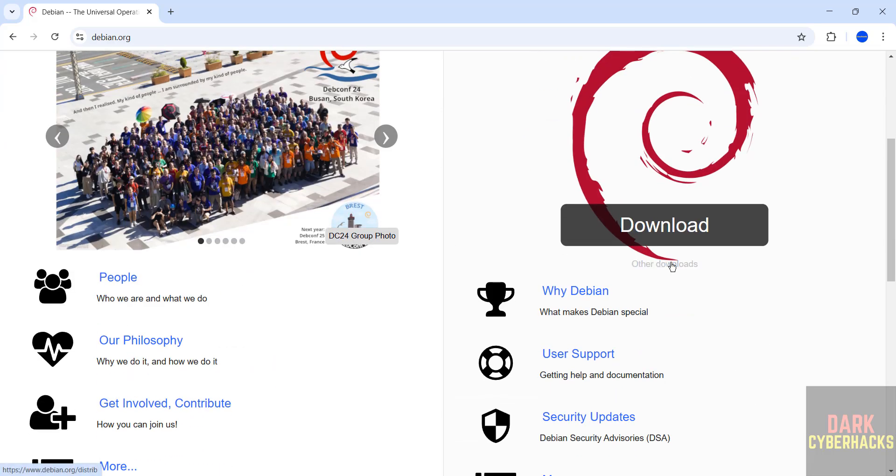
left_click(671, 265)
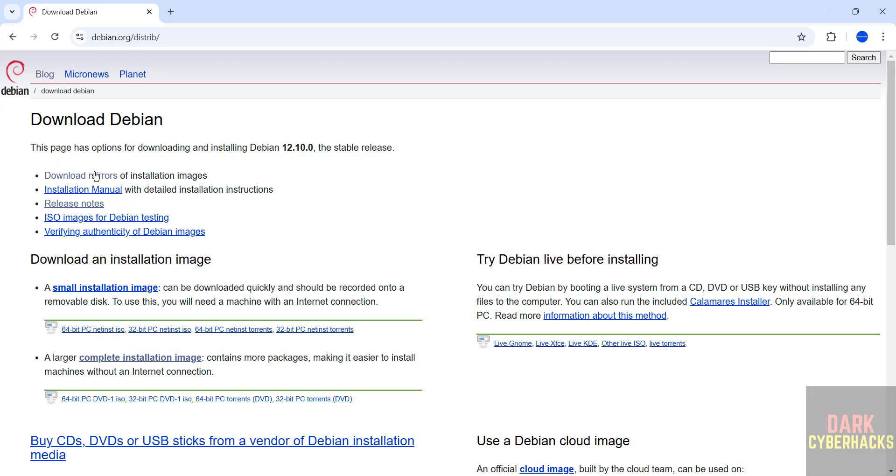
left_click(94, 175)
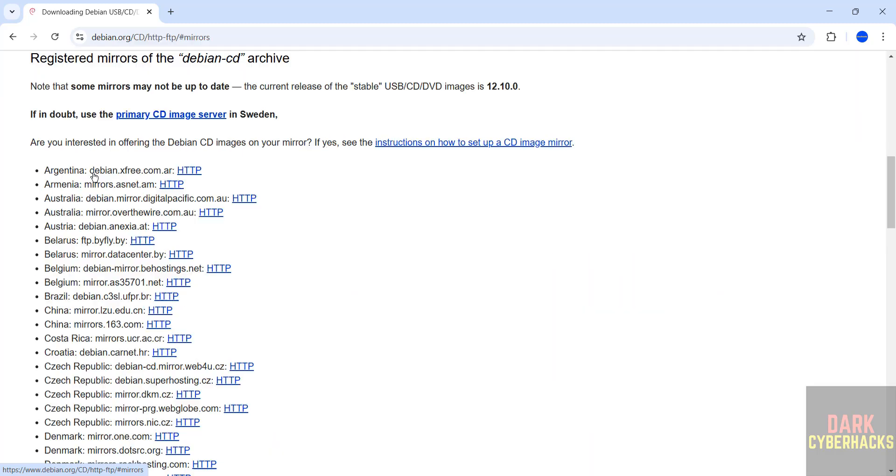
scroll(354, 222, "up", 15)
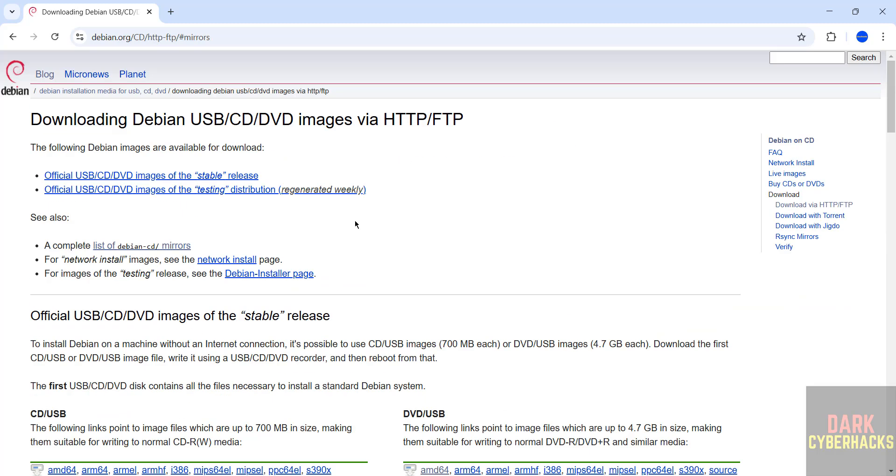
scroll(408, 273, "down", 3)
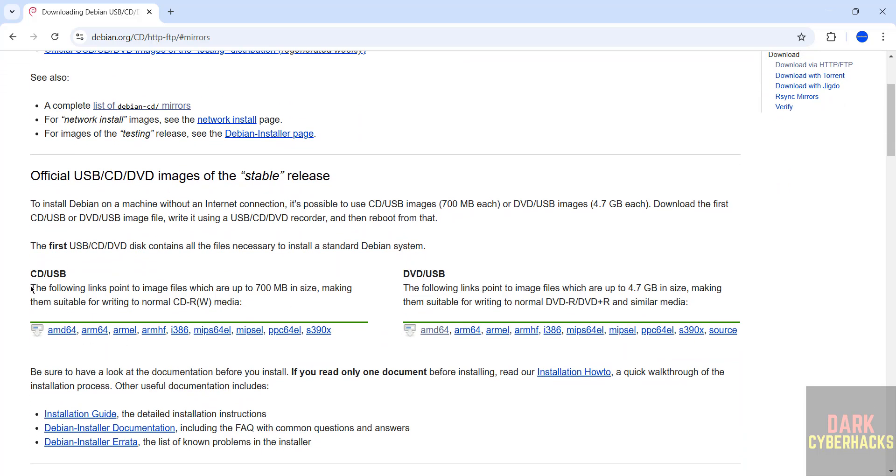
- Download debian-12.10.0-amd64-DVD-1.iso from the amd64 DVD image directory
left_click(431, 334)
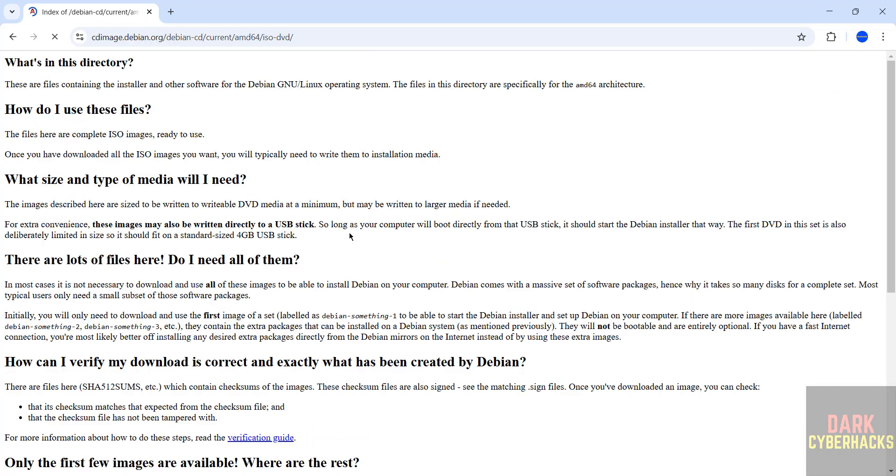
scroll(389, 313, "down", 7)
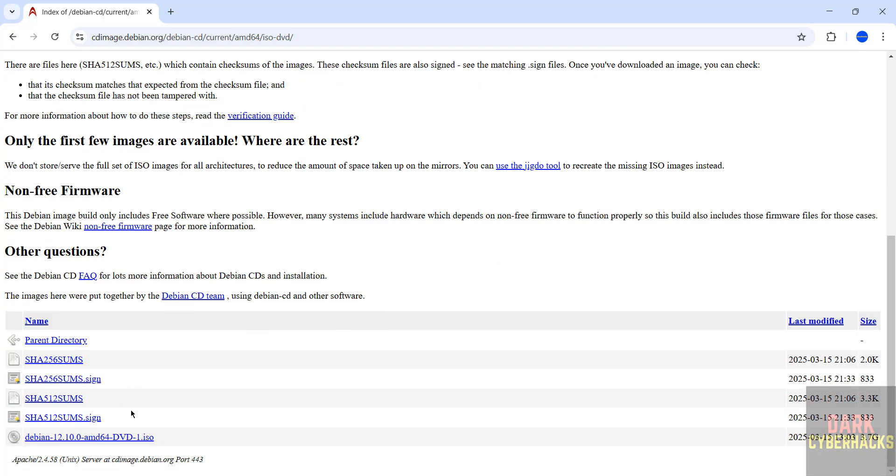
left_click(102, 437)
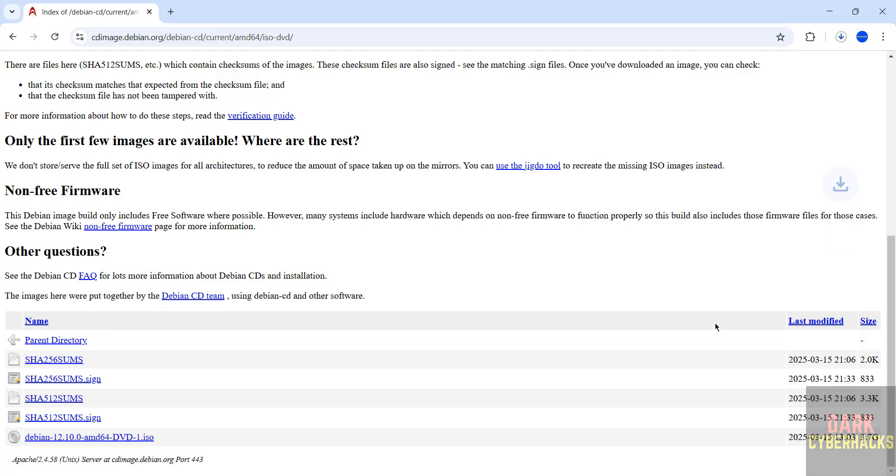
- Cancel the duplicate debian-12.10.0-amd64-DVD-1 (1).iso download and remove it from Chrome's download history
key("ctrl+j")
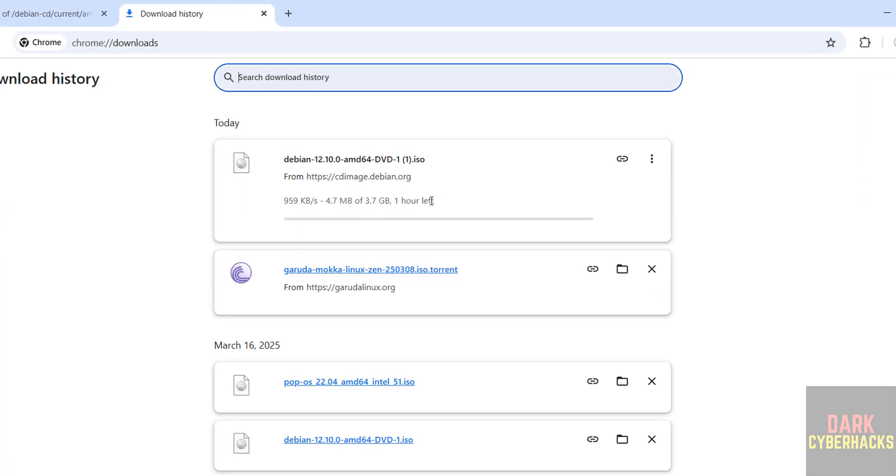
left_click(651, 160)
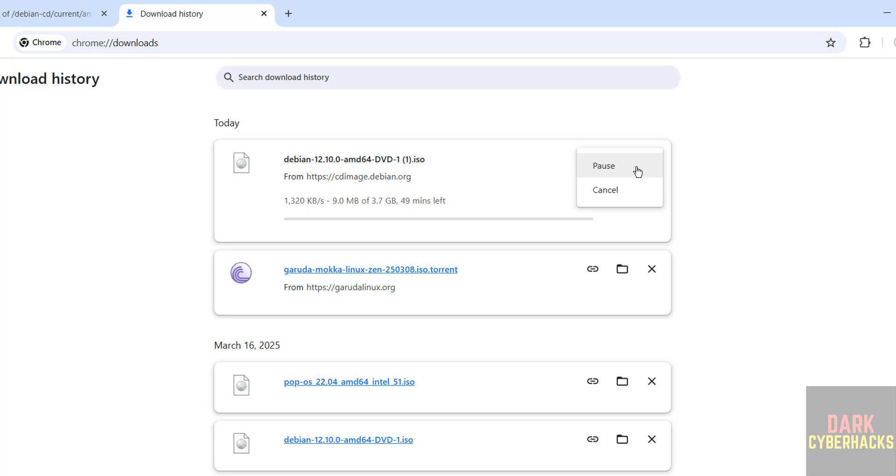
left_click(606, 193)
left_click(652, 159)
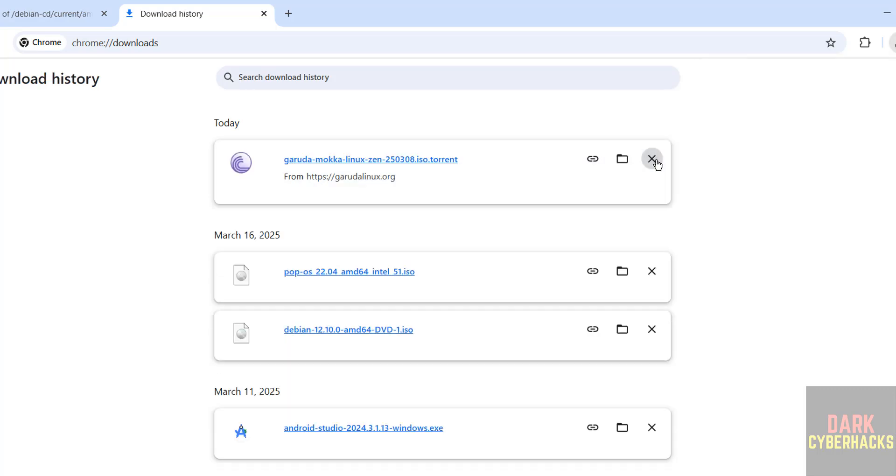
left_click_drag(131, 331, 429, 334)
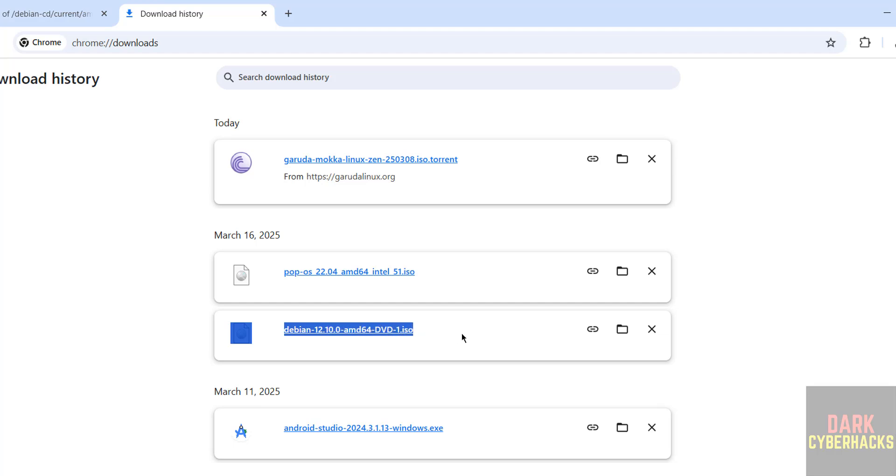
left_click(171, 328)
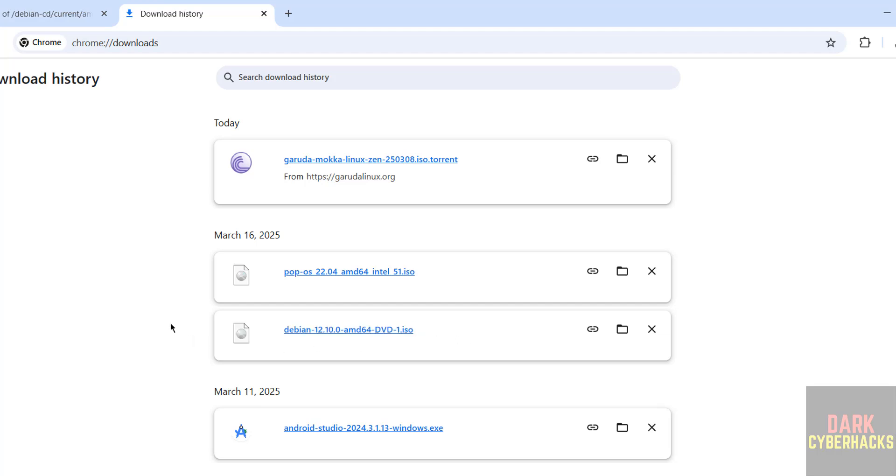
- Search 'vmwa' in the Start menu and launch VMware Workstation Pro
key("super")
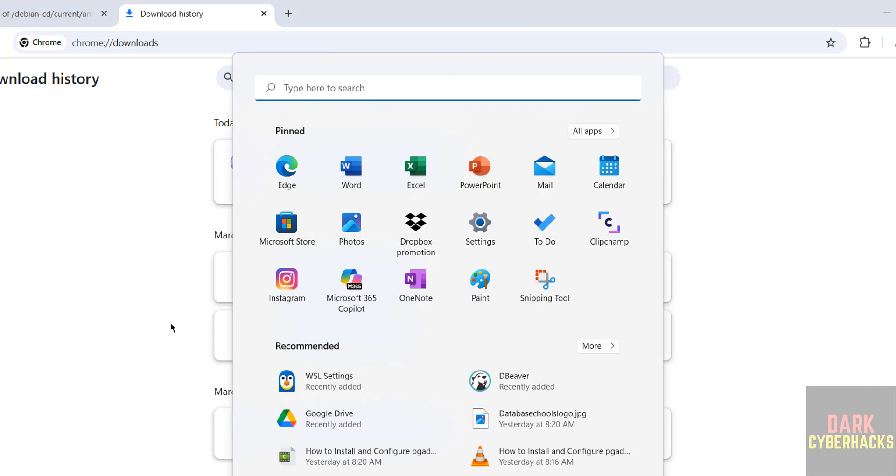
type("vmwa")
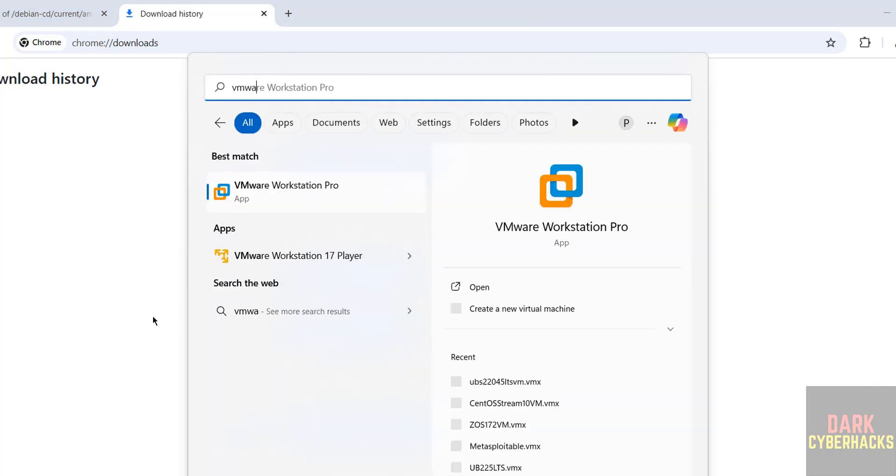
left_click(260, 187)
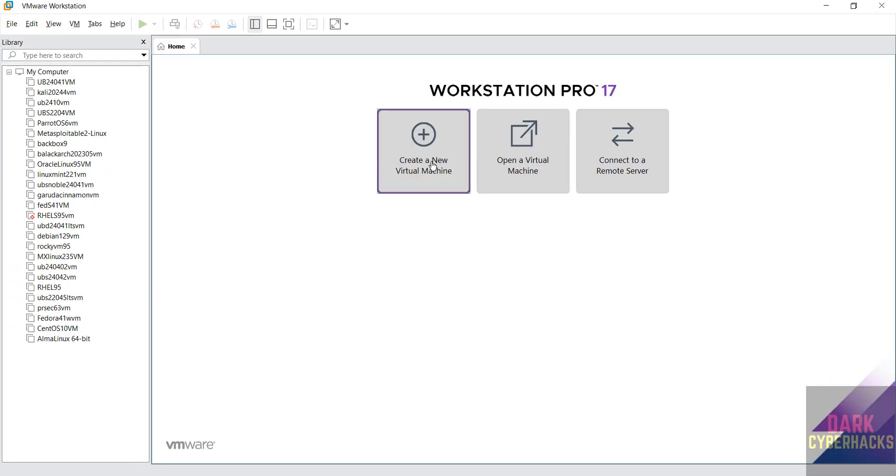
- Start the New Virtual Machine Wizard with the Typical configuration
left_click(11, 22)
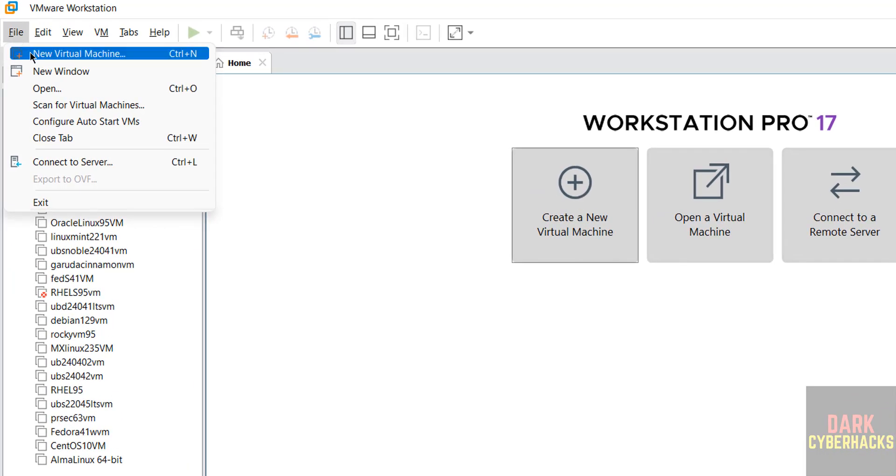
left_click(29, 52)
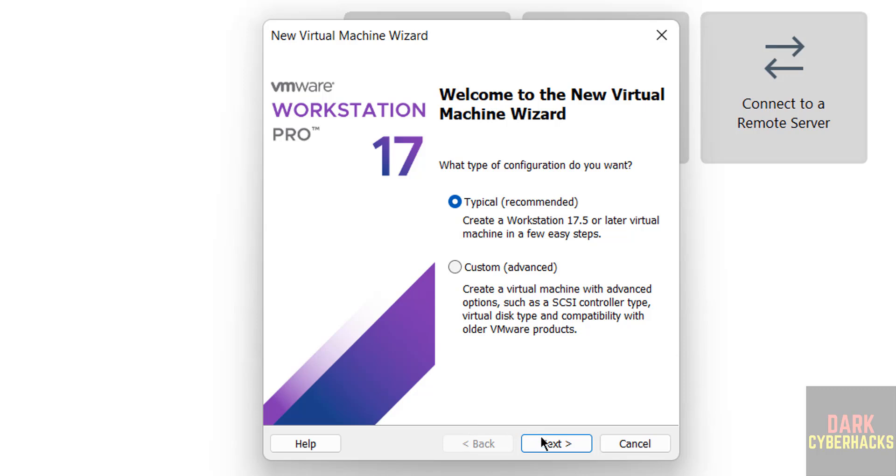
left_click(541, 438)
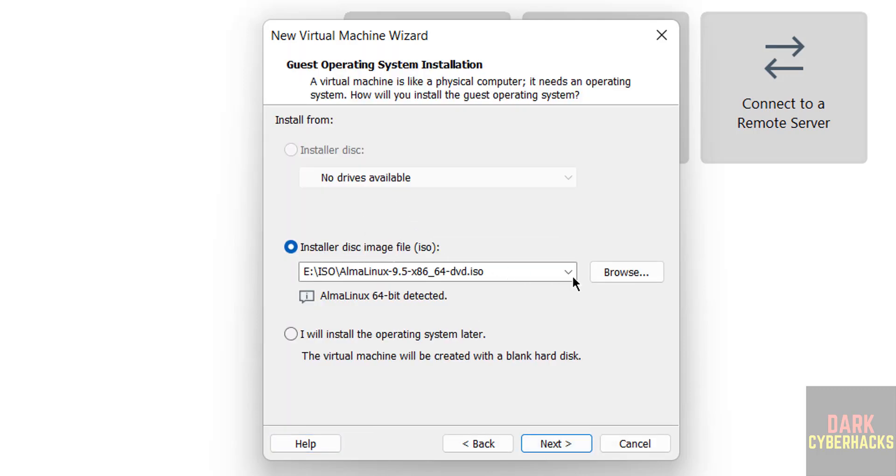
- Select debian-12.10.0-amd64-DVD-1.iso from Downloads as the installer disc image
left_click(634, 271)
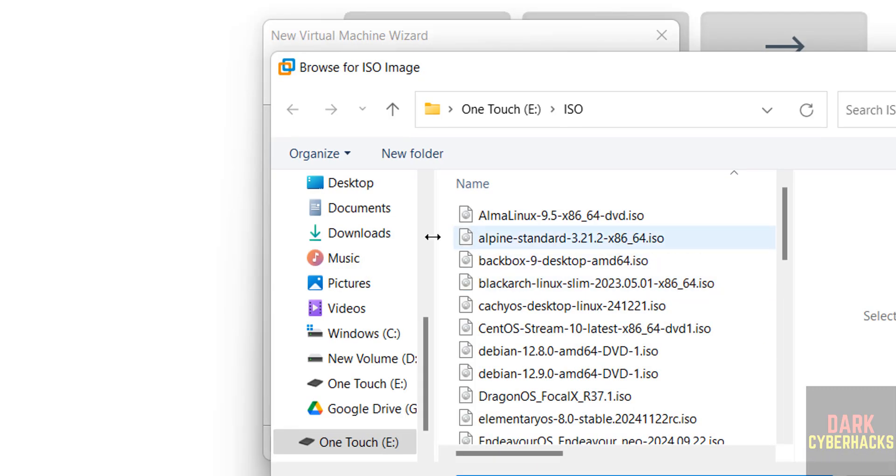
left_click(357, 233)
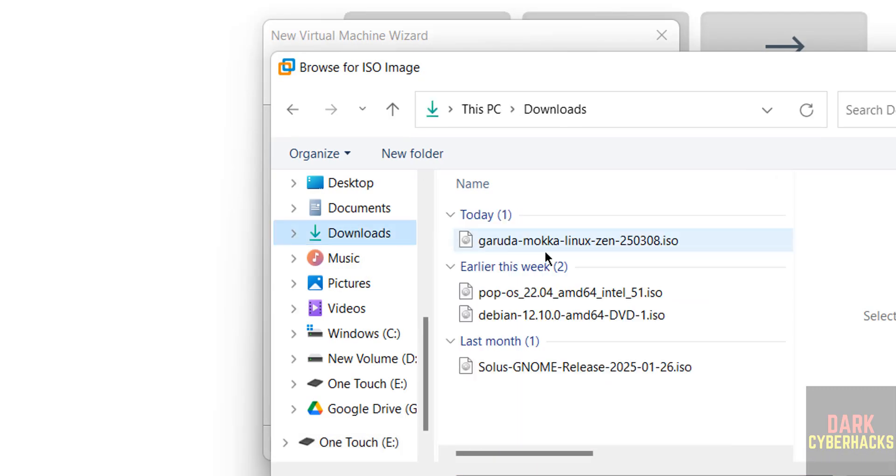
left_click(492, 319)
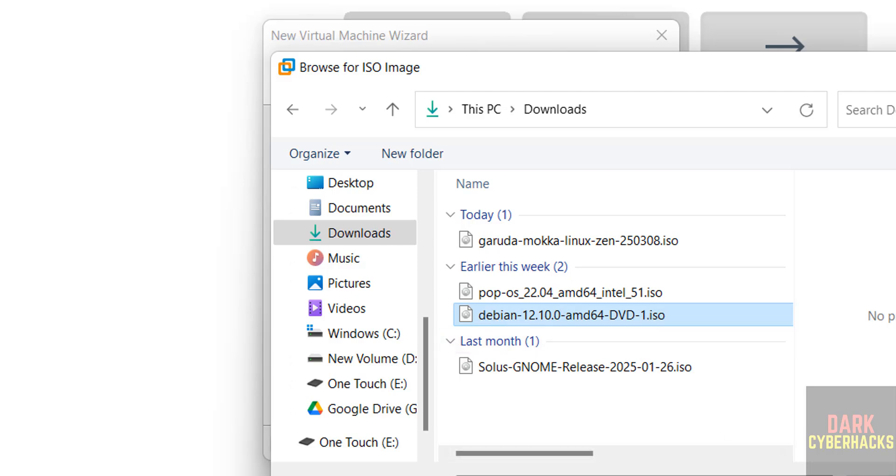
double_click(649, 322)
- Name the virtual machine debian1210vm
left_click(550, 442)
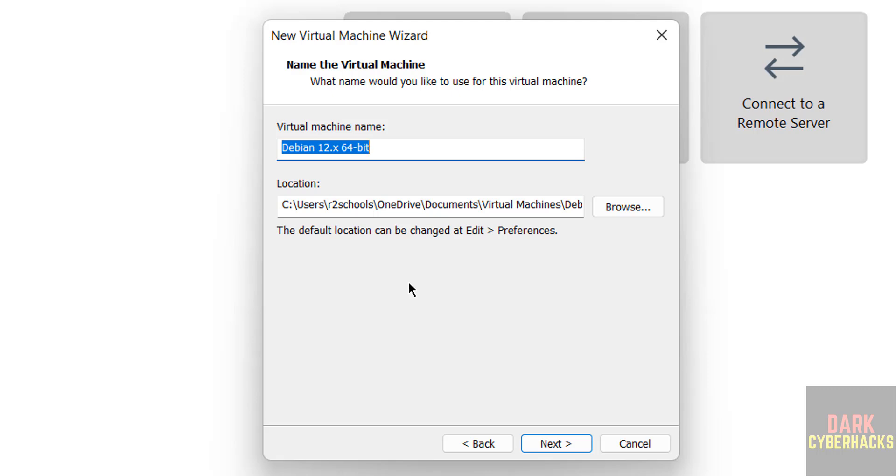
type("debin")
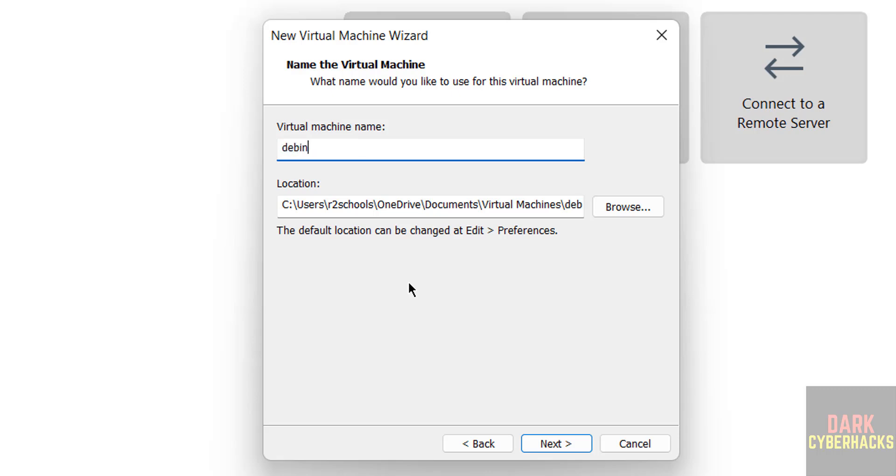
key("BackSpace")
type("an1210vm")
key("ctrl+a")
key("ctrl+c")
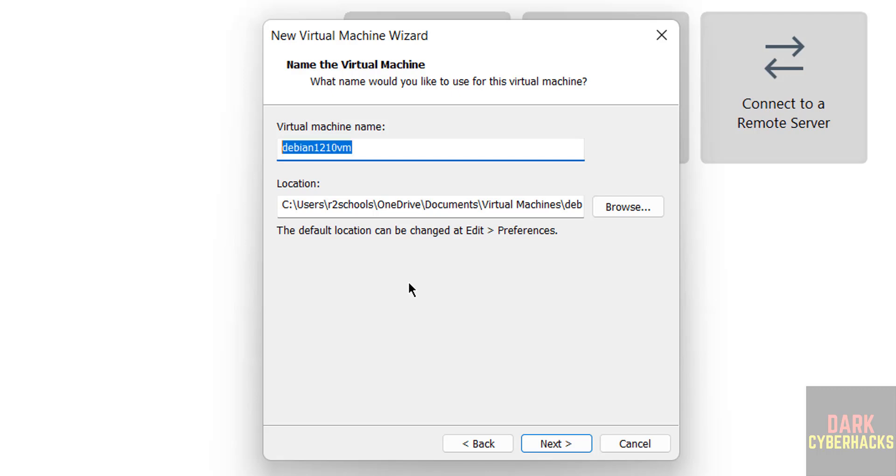
- Set the VM location to a new debian1210vm folder created under E:\VMS
left_click(624, 207)
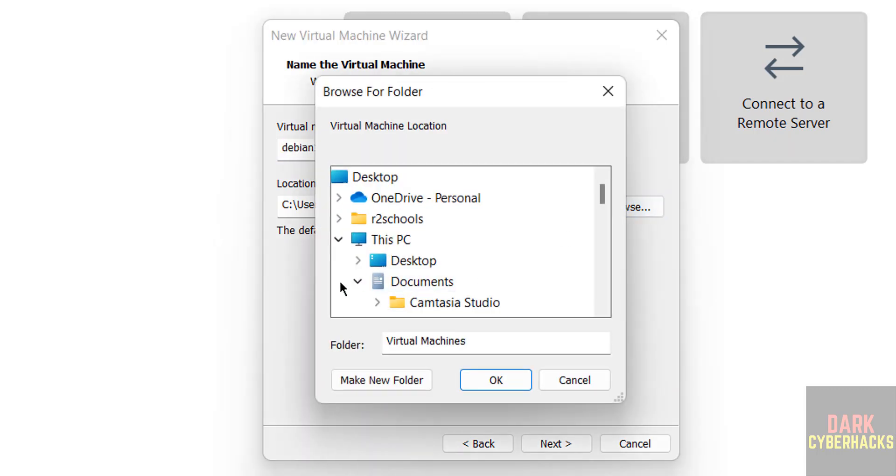
left_click(357, 279)
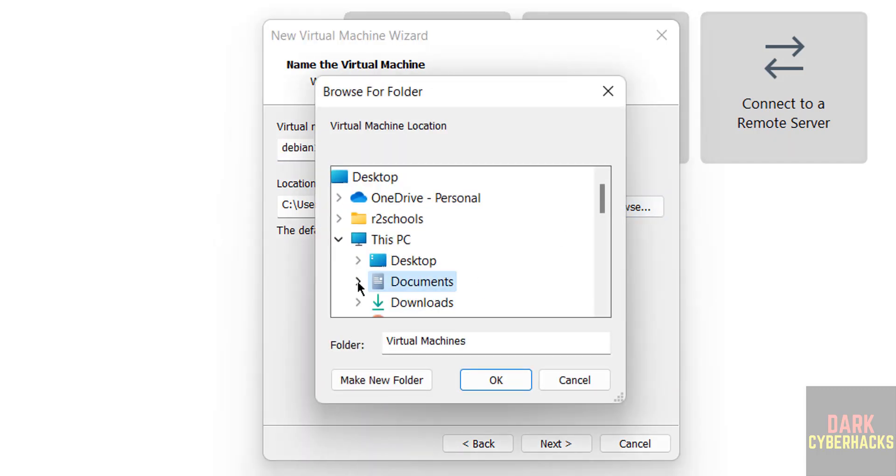
left_click(604, 261)
double_click(415, 303)
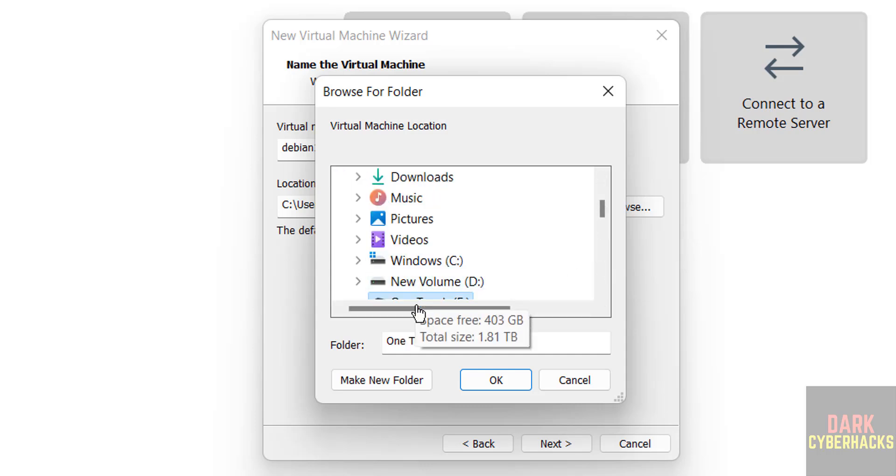
left_click(600, 260)
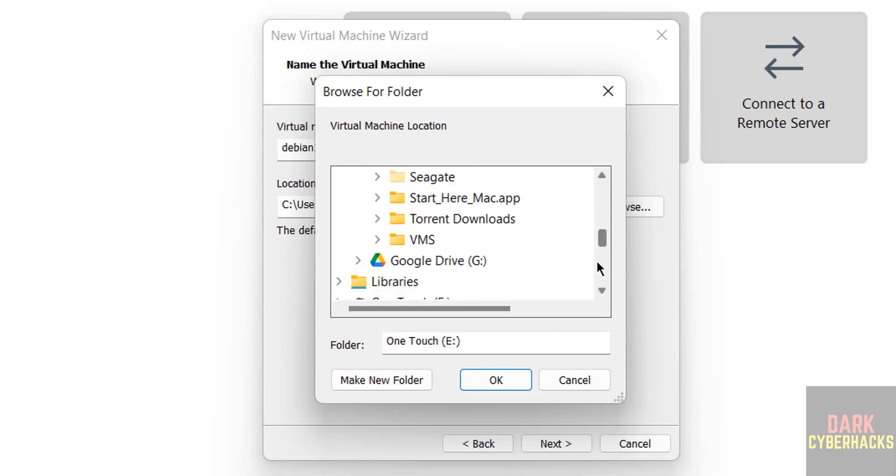
double_click(415, 241)
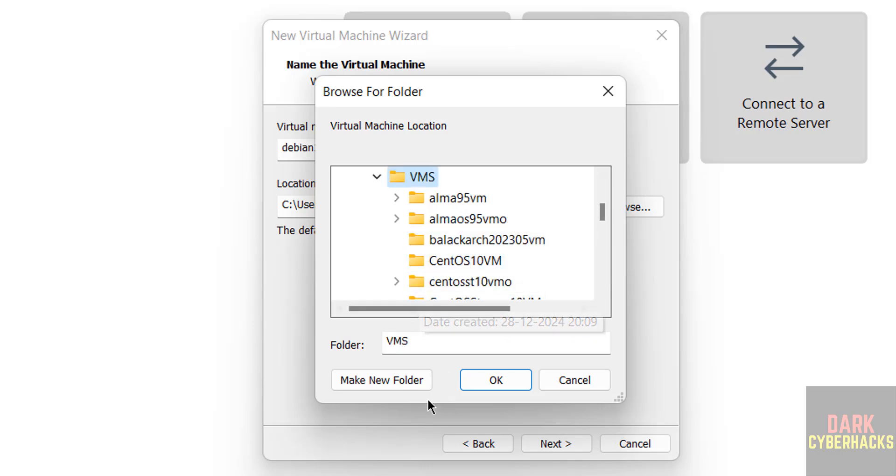
left_click(403, 384)
key("ctrl+v")
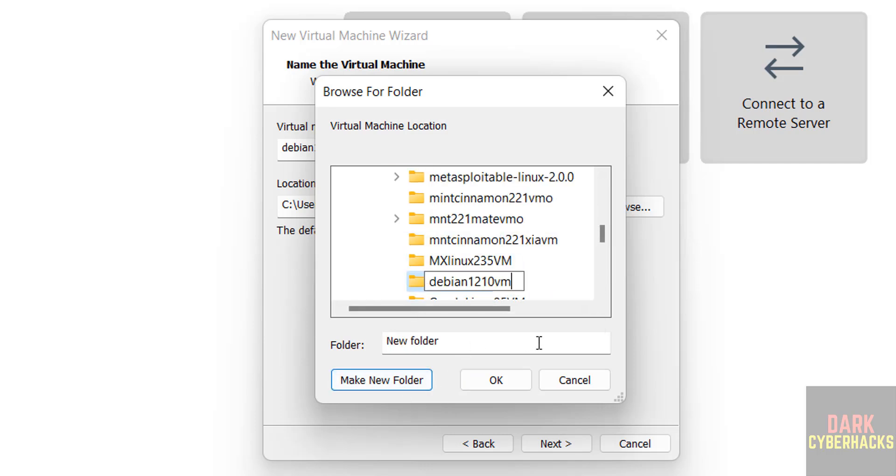
left_click(490, 378)
left_click(490, 378)
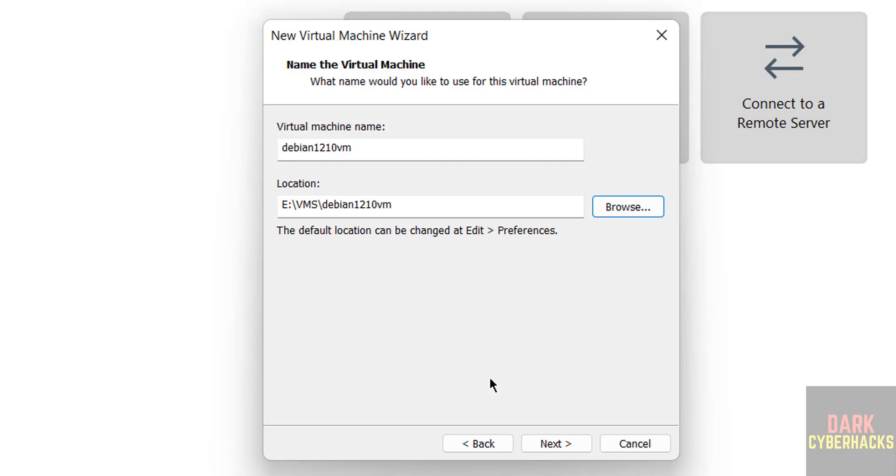
left_click(558, 444)
- Store the virtual disk as a single file with a 100 GB maximum size
left_click(364, 254)
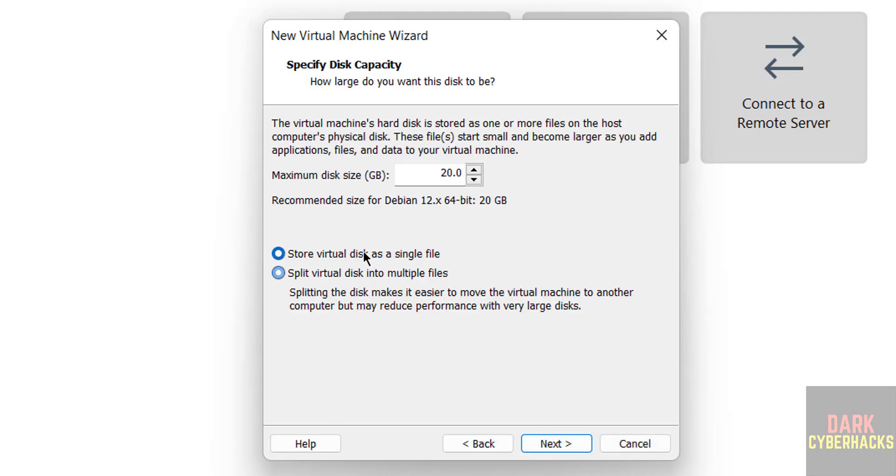
left_click(454, 172)
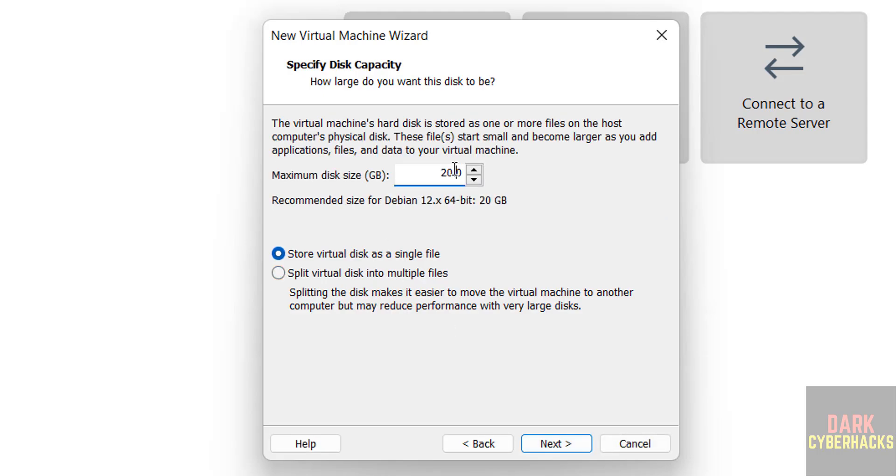
double_click(455, 172)
type("100")
left_click(567, 446)
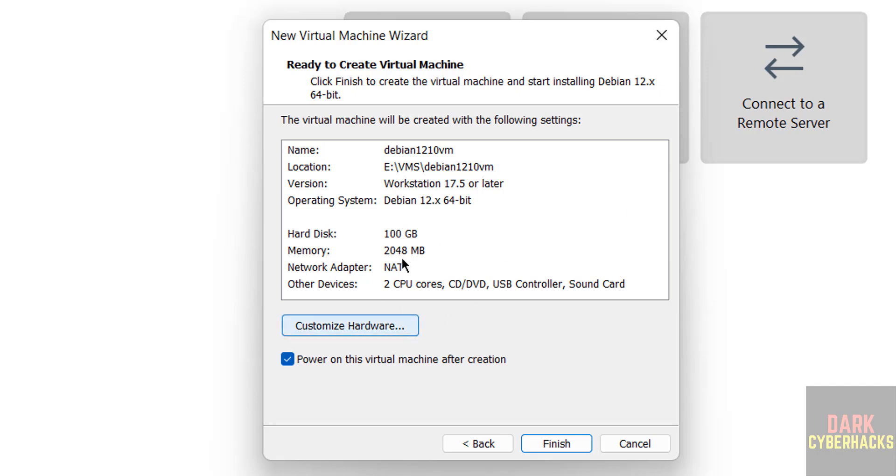
- Set the VM memory to 4096 MB and finish creating debian1210vm without powering it on
left_click(326, 326)
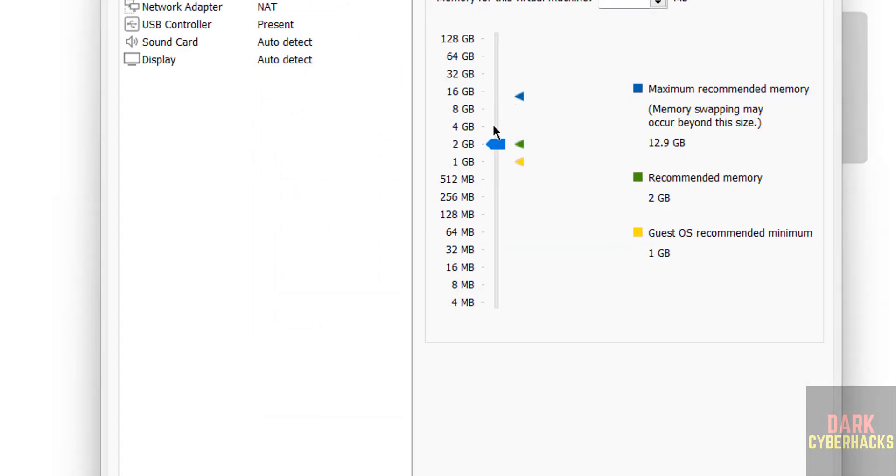
left_click(493, 124)
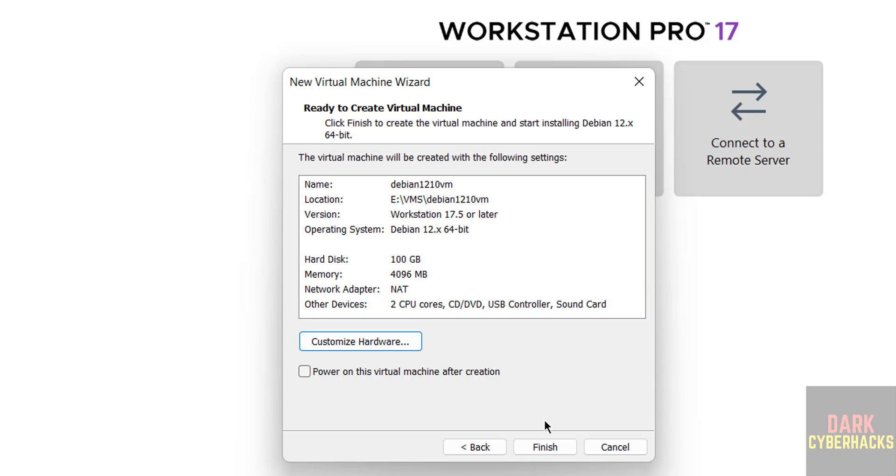
left_click(550, 449)
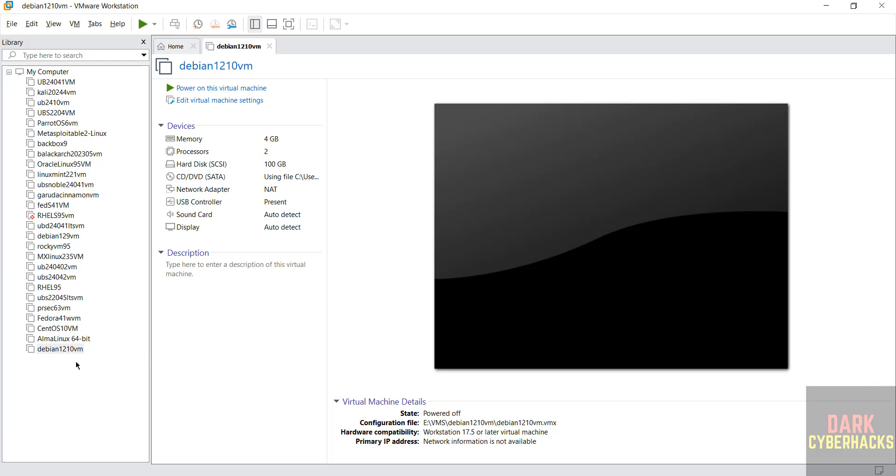
- Power on debian1210vm from its tab so it starts booting
right_click(58, 354)
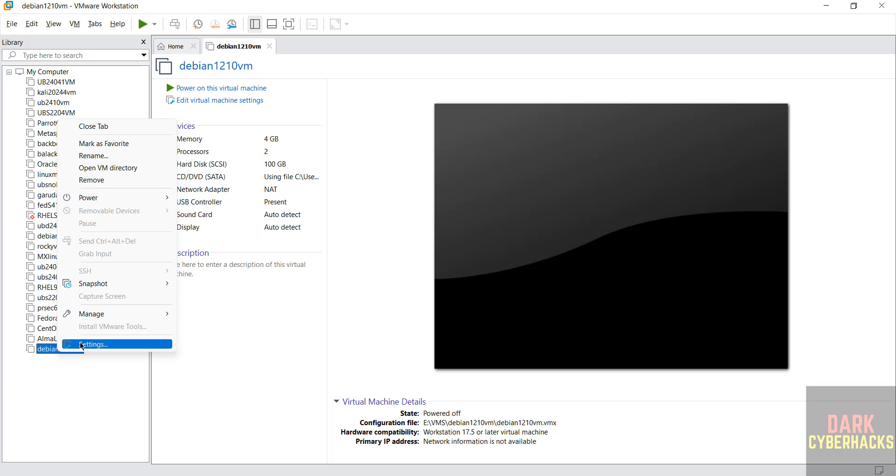
left_click(75, 24)
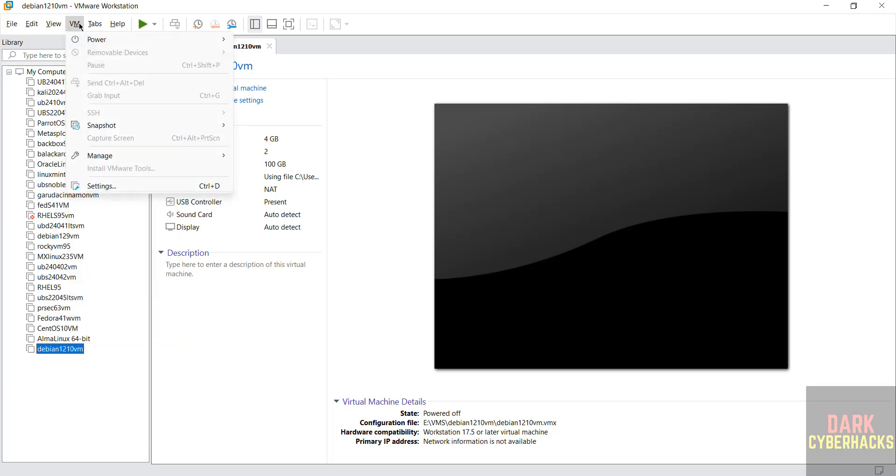
left_click(371, 71)
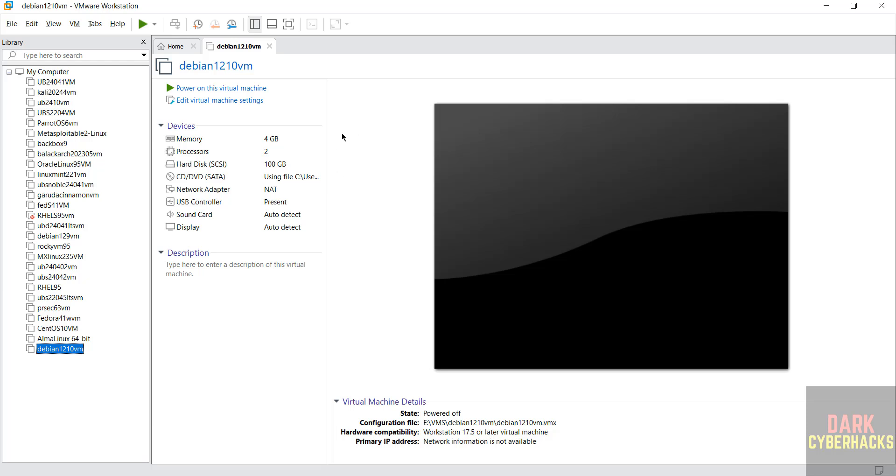
left_click(231, 89)
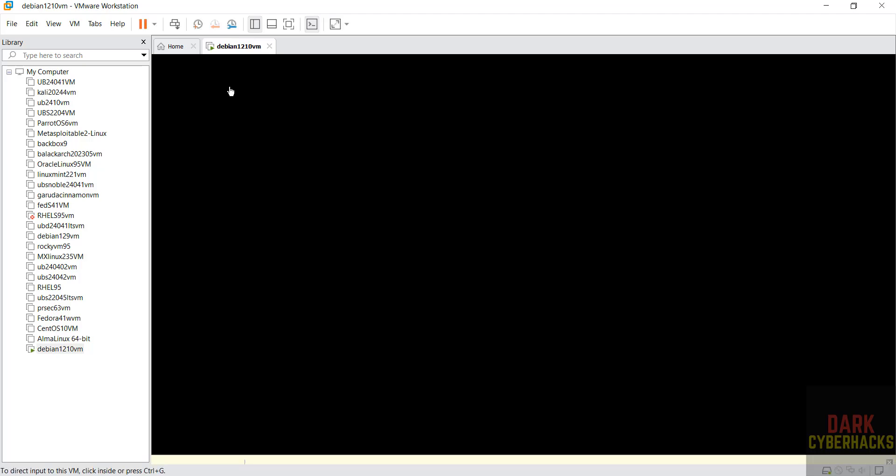
- Start the Graphical install, accepting English, United States and the American English keymap
left_click(231, 92)
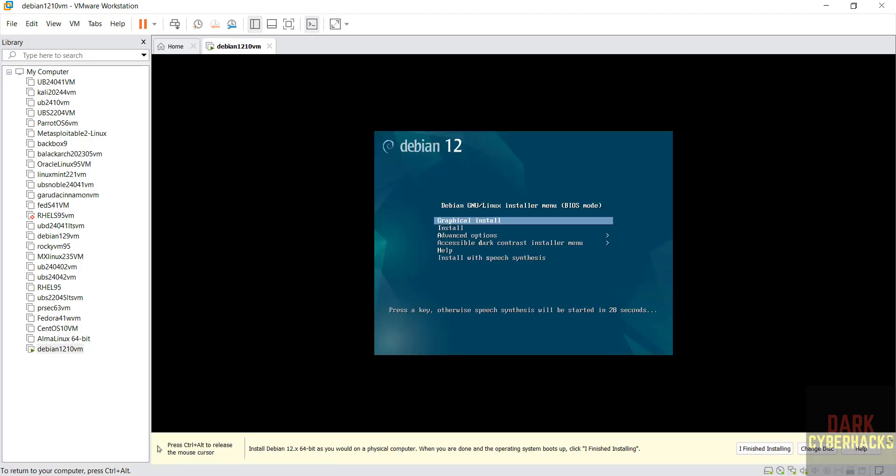
key("Down")
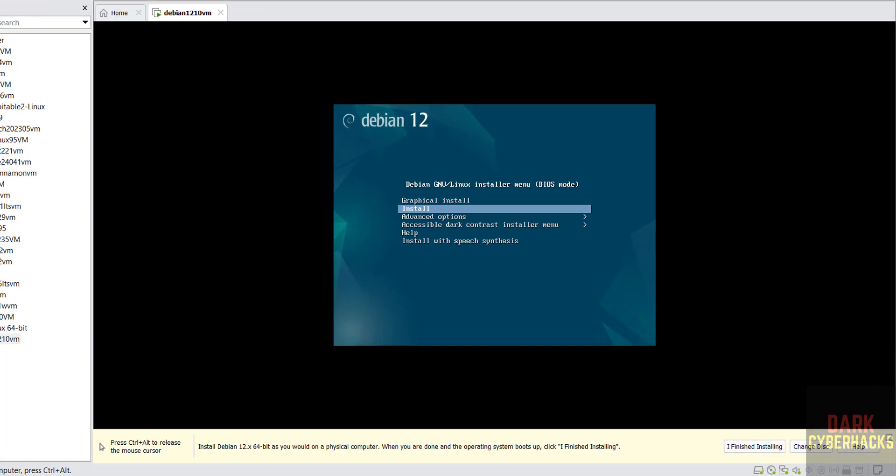
key("Up")
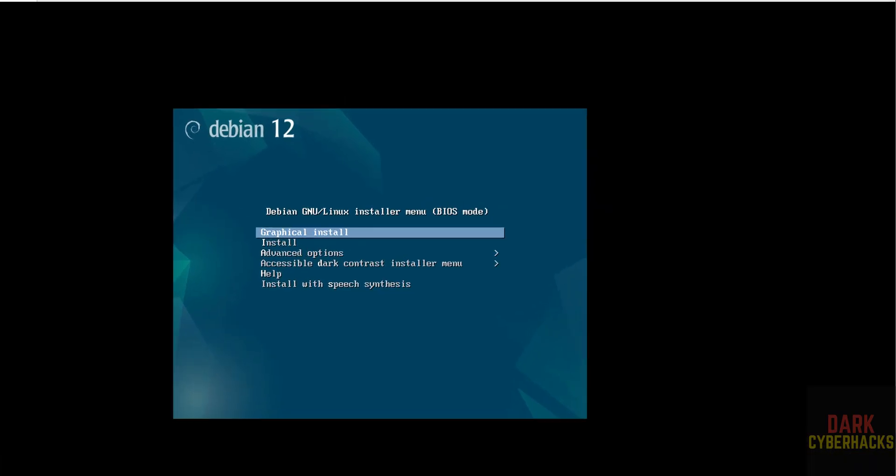
key("Return")
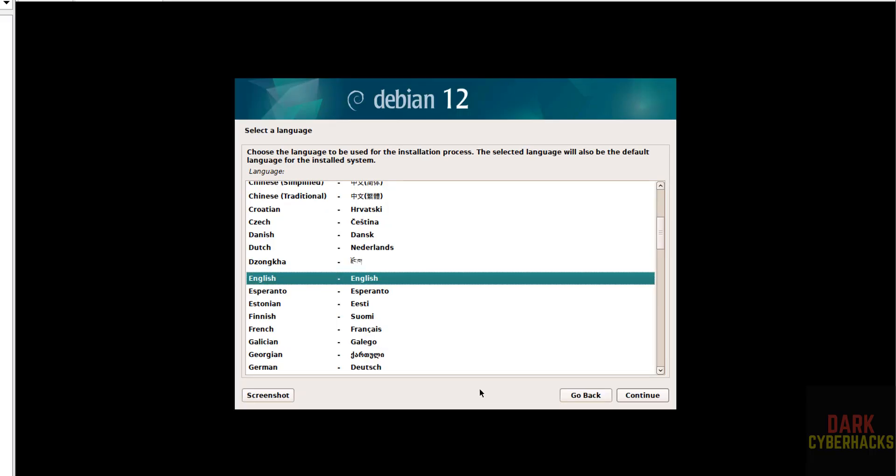
left_click(656, 396)
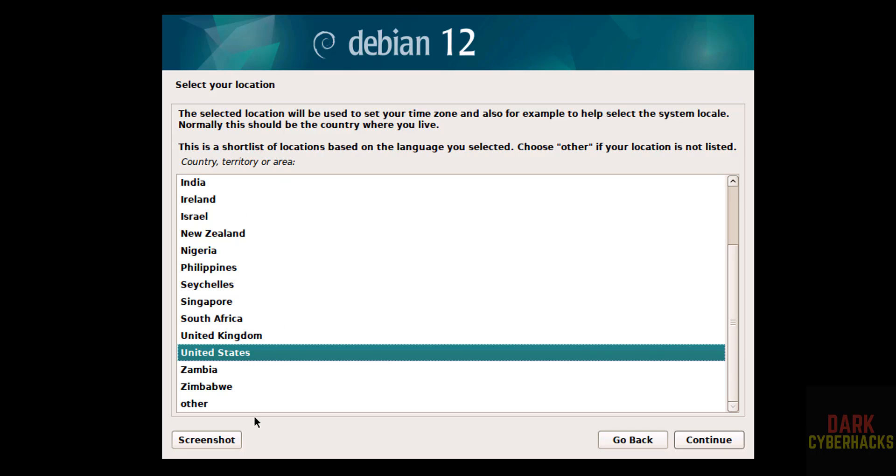
left_click(712, 440)
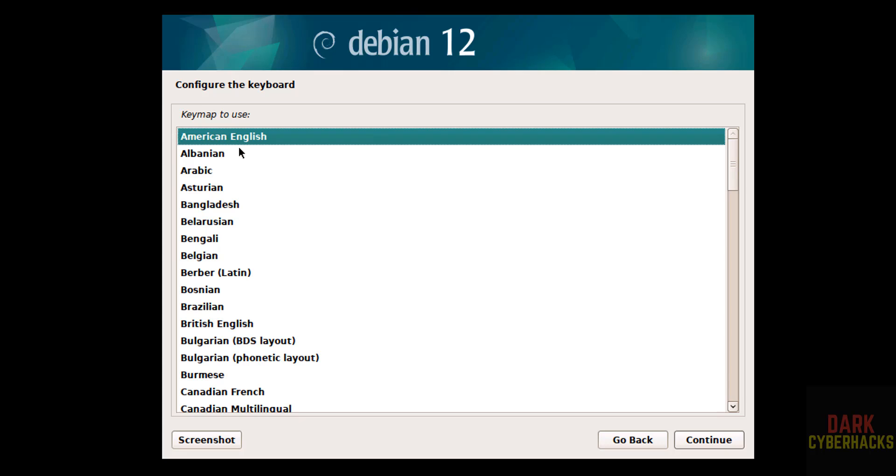
left_click(716, 447)
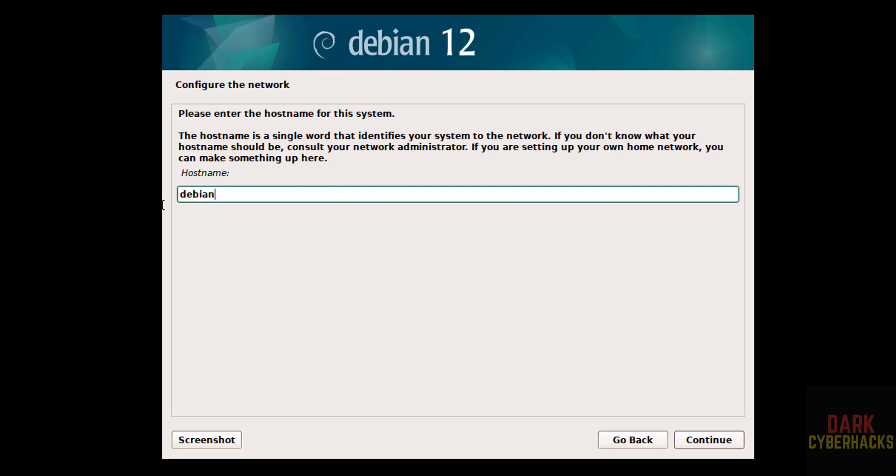
- Set the hostname to deb1210vm and leave the domain name empty
left_click_drag(162, 205, 163, 195)
key("BackSpace")
type("deb1210vm")
left_click(710, 442)
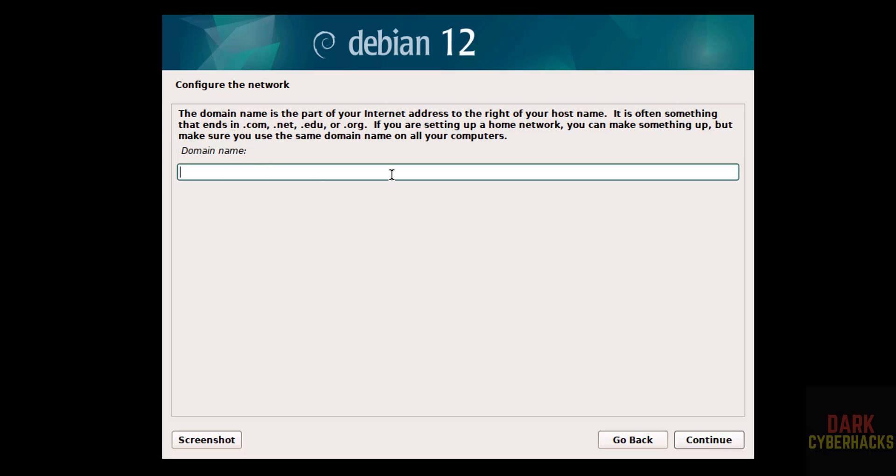
left_click(689, 439)
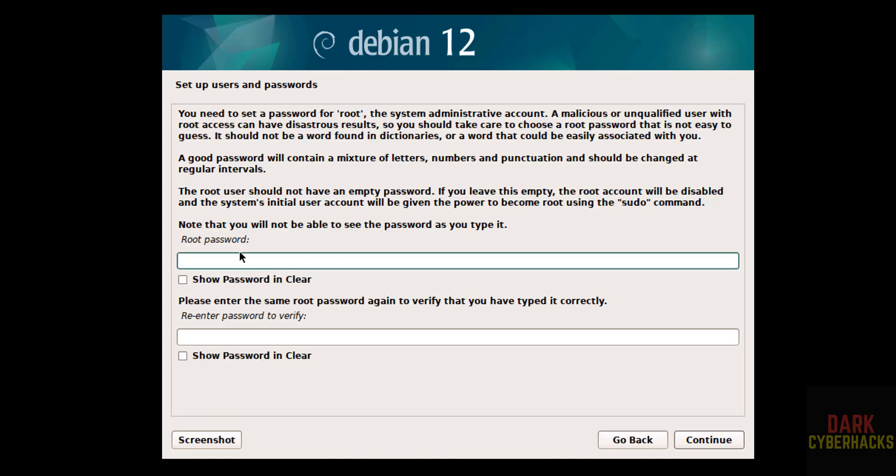
- Set the root password and enter the new user's full name
type("*********")
key("Tab")
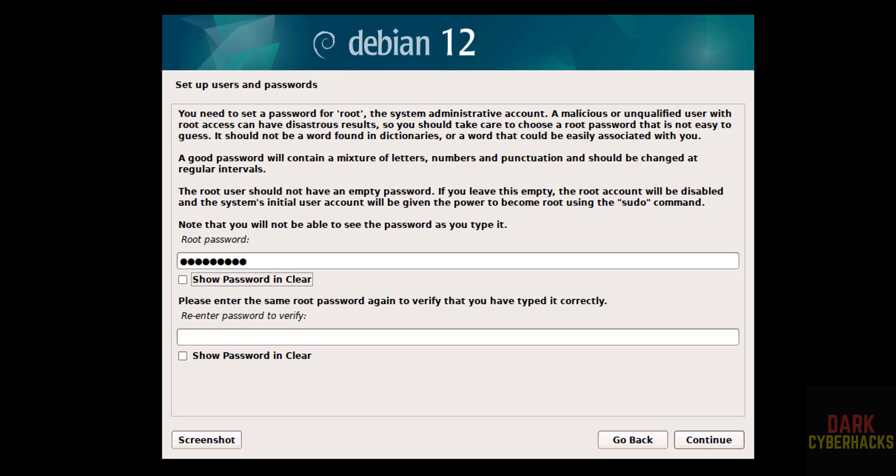
key("Tab")
type("*********")
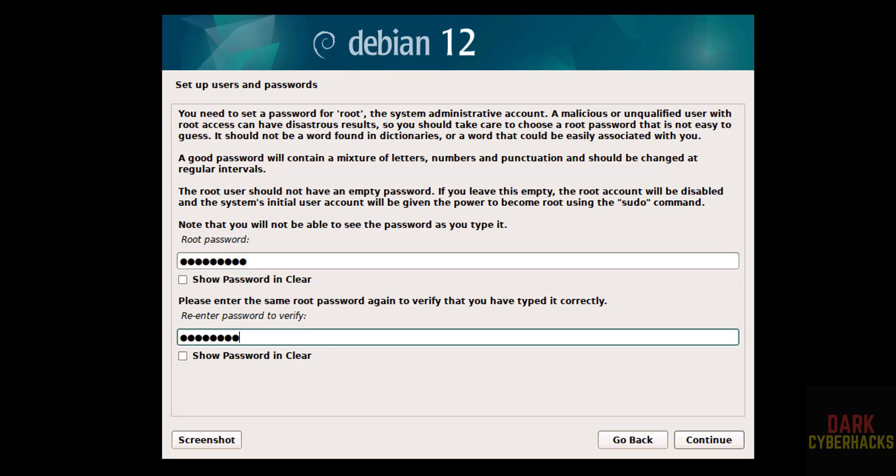
left_click(706, 437)
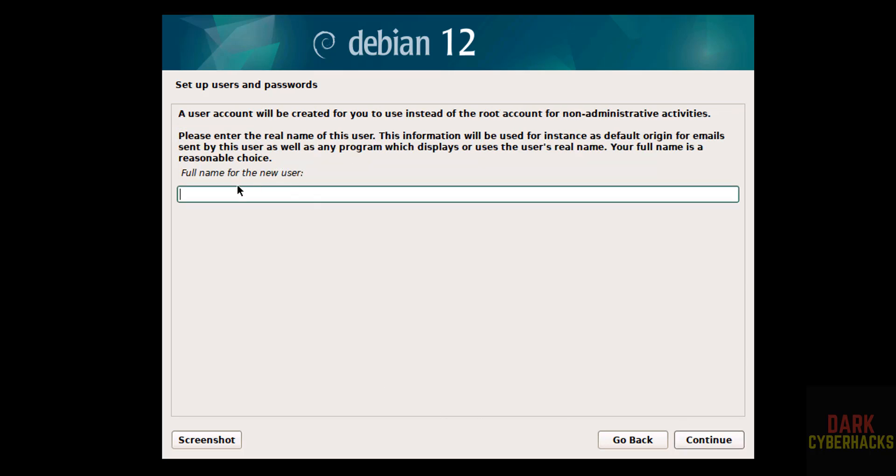
type("r2schools")
left_click(701, 444)
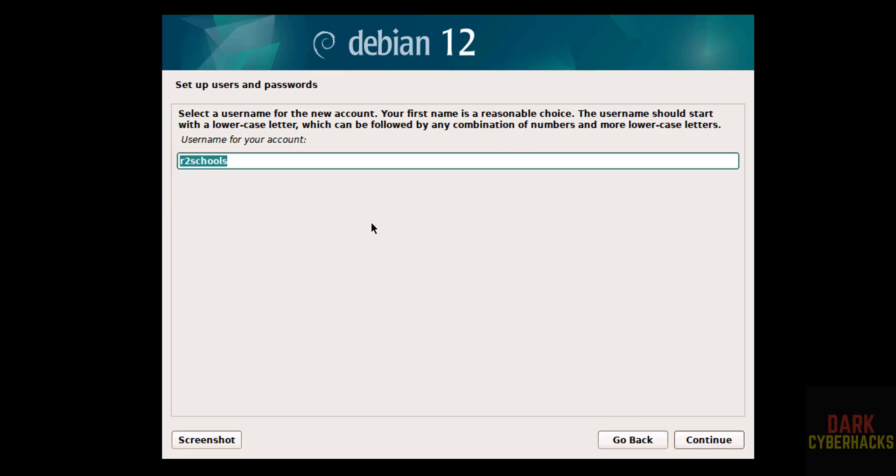
- Keep the suggested username, then enter and confirm the user's password
left_click(242, 157)
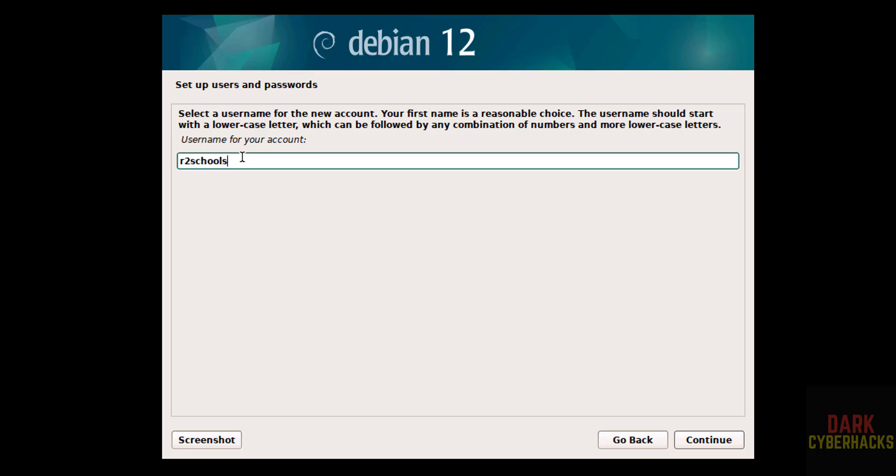
left_click(710, 439)
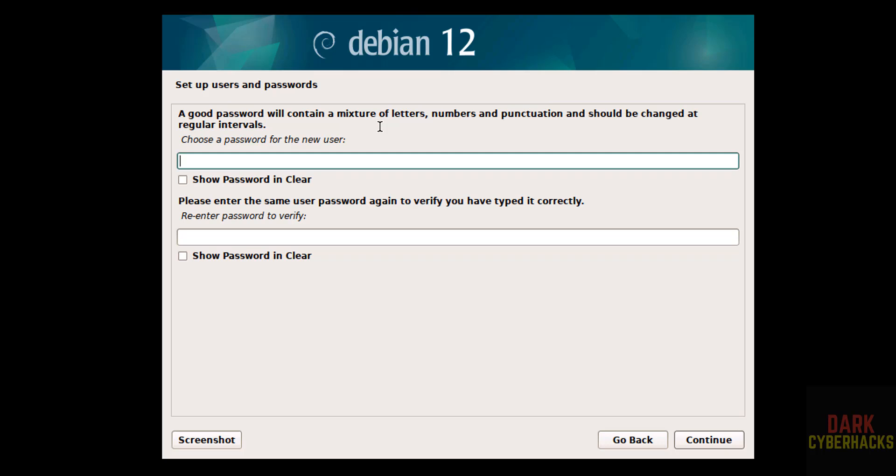
type("*********")
key("Tab")
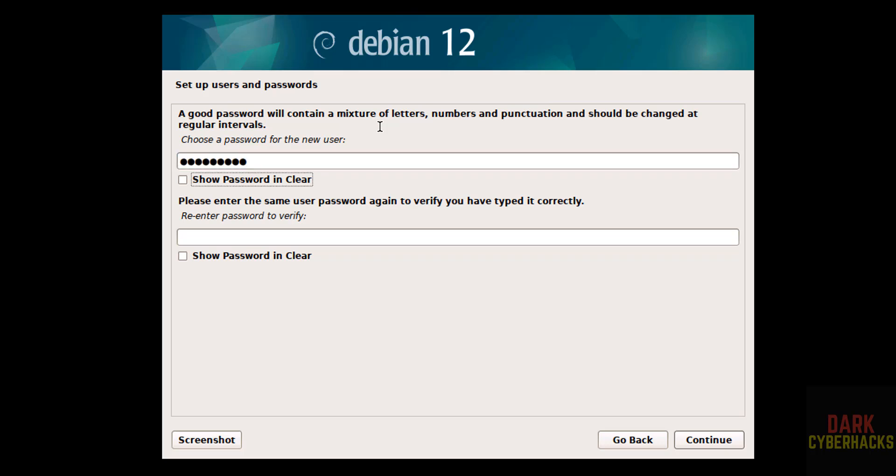
key("Tab")
type("********")
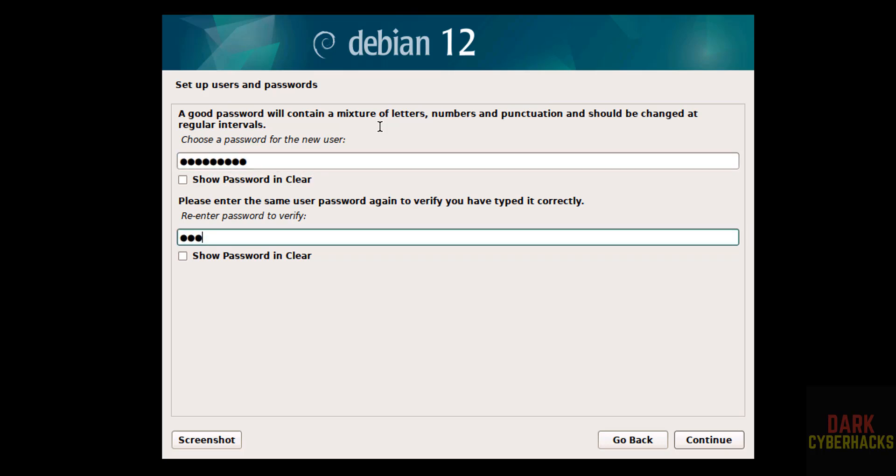
type("*")
left_click(714, 439)
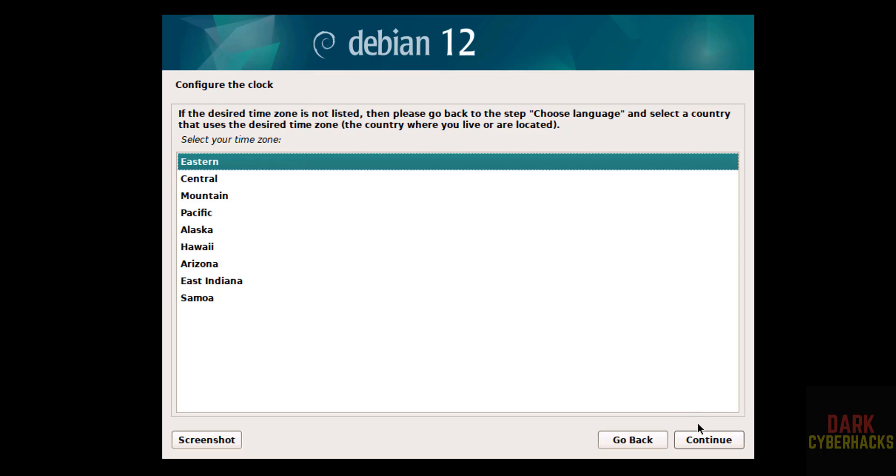
- Keep Eastern time and guided-partition the 107.4 GB disk with all files in one partition
left_click(701, 436)
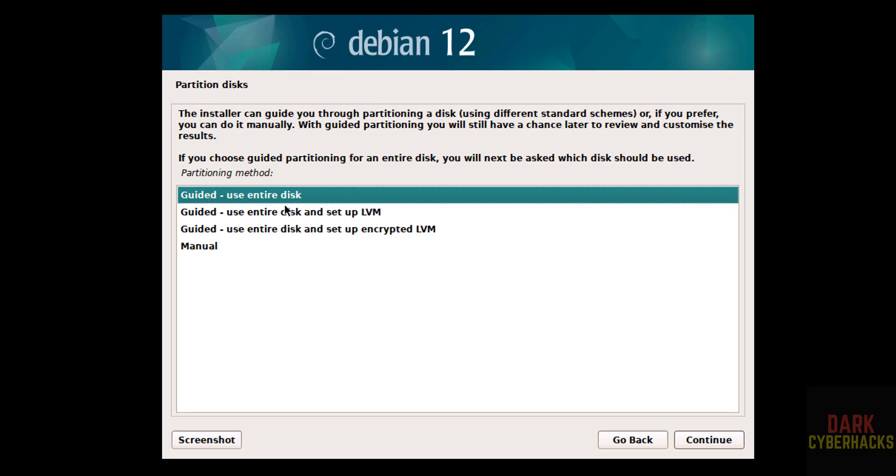
left_click(707, 446)
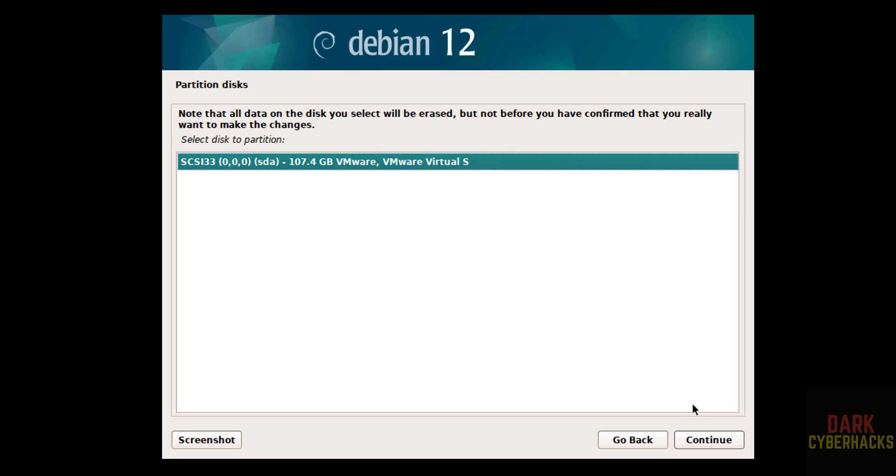
left_click(696, 440)
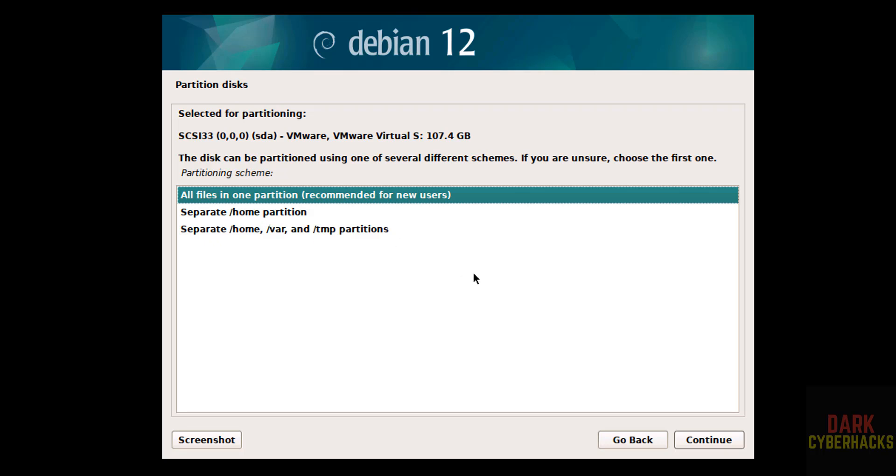
left_click(695, 439)
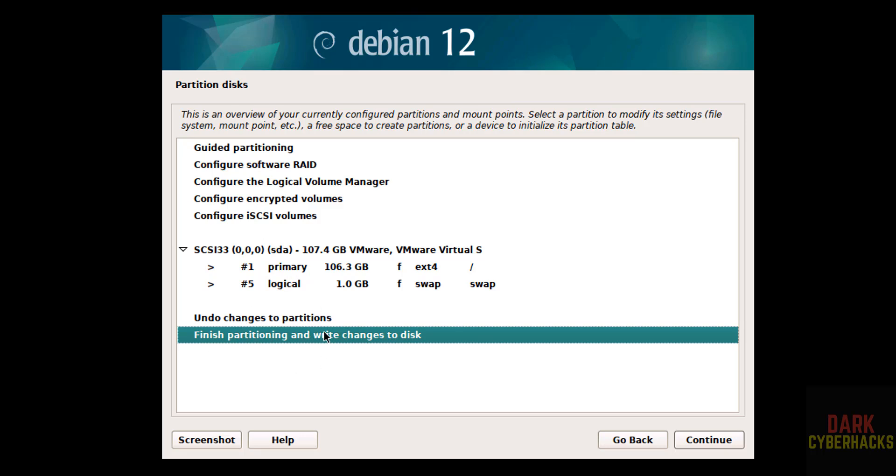
left_click(718, 439)
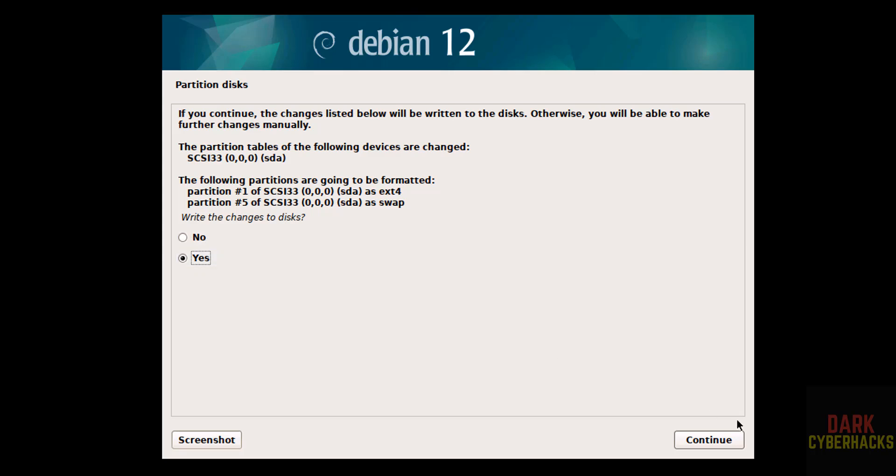
left_click(704, 438)
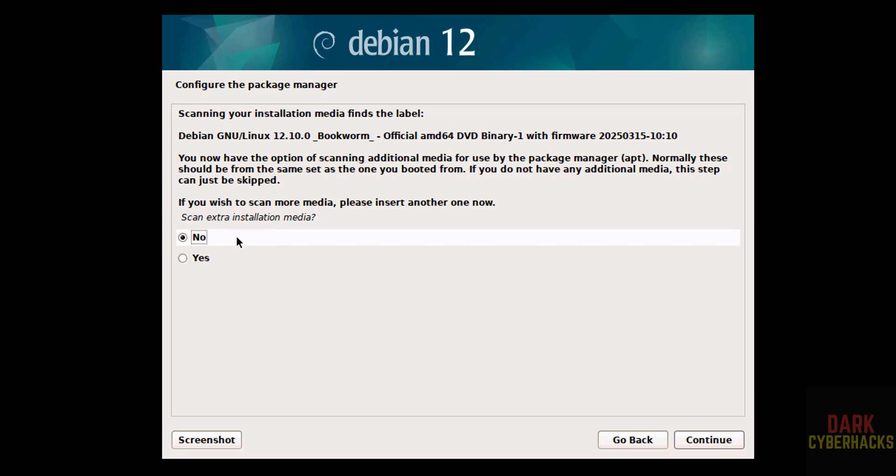
- Decline extra installation media, a network mirror and the popularity-contest survey
left_click(697, 439)
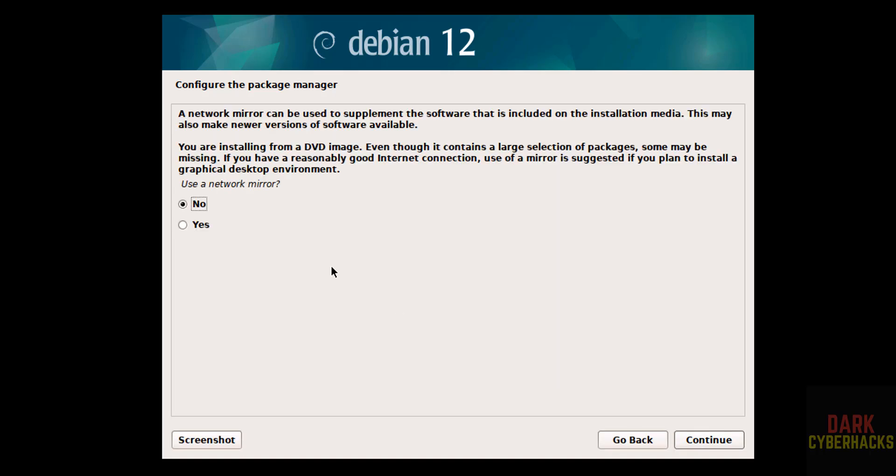
left_click(693, 440)
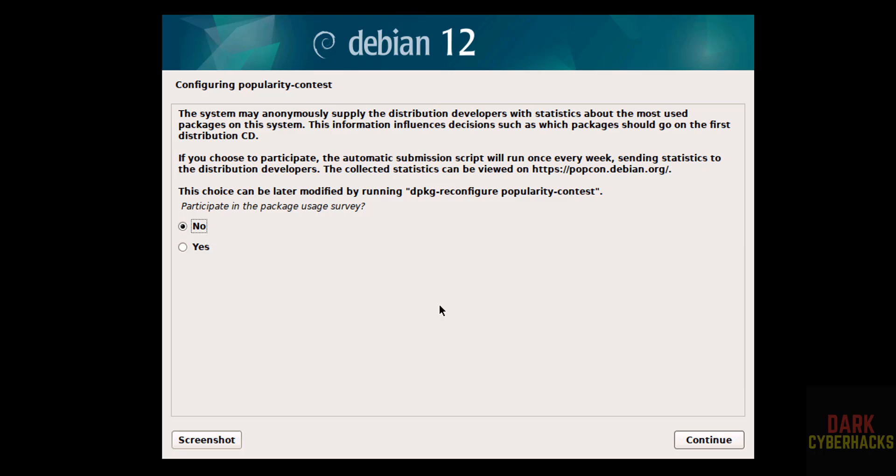
left_click(689, 442)
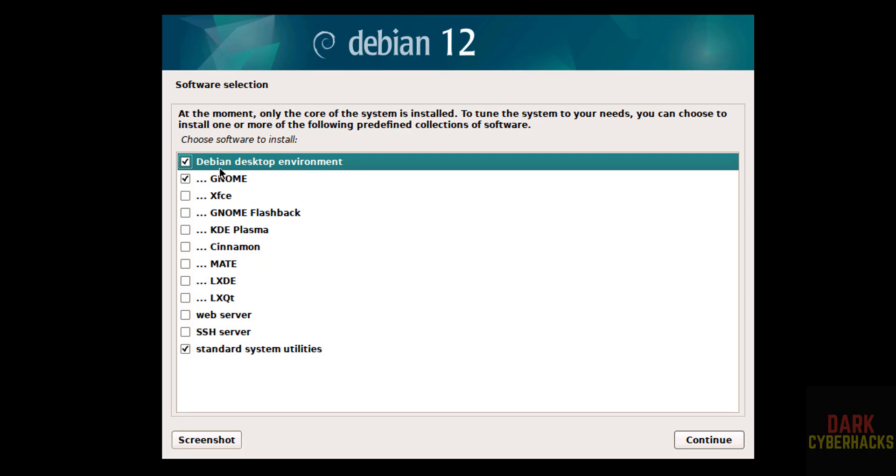
- Install GNOME with web server and SSH server added to the software selection
left_click(188, 179)
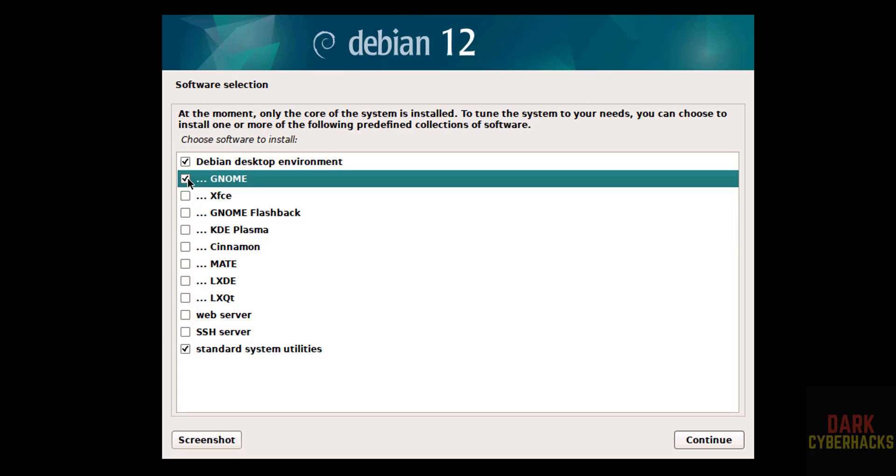
left_click(182, 318)
left_click(181, 330)
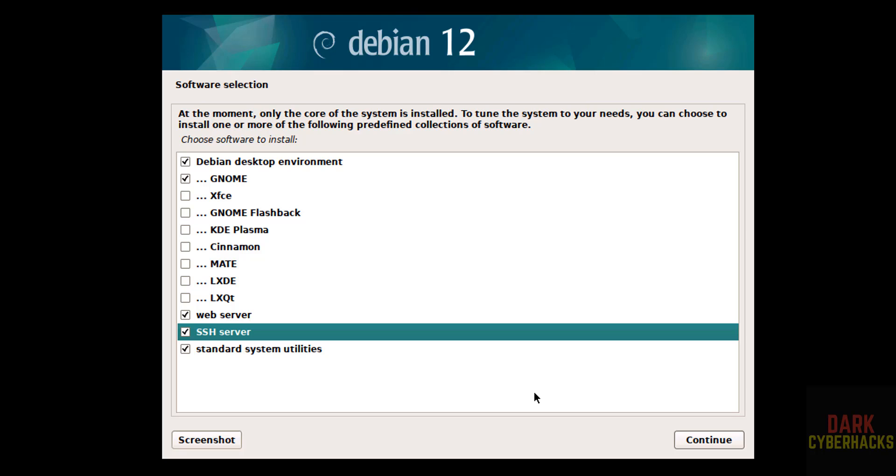
left_click(719, 444)
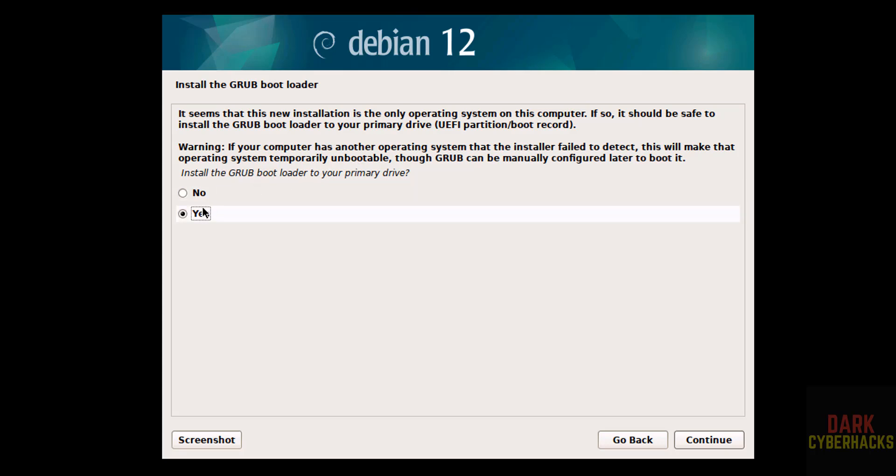
- Agree to install GRUB and put it on /dev/sda
left_click(721, 441)
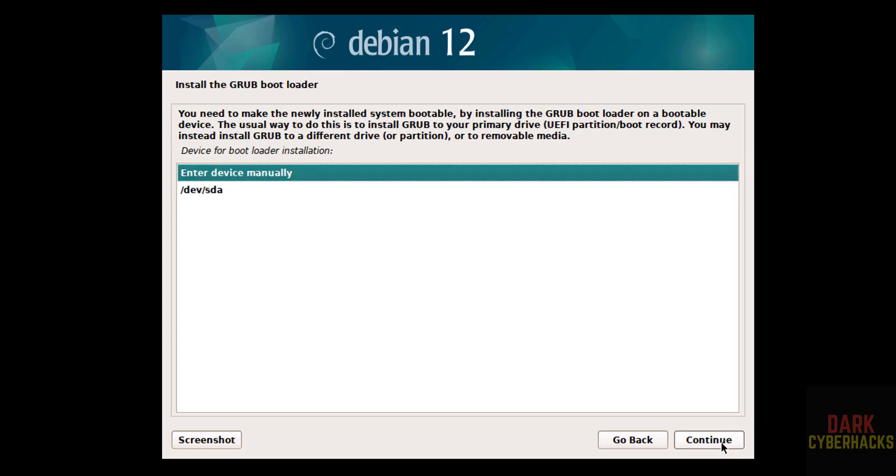
left_click(231, 191)
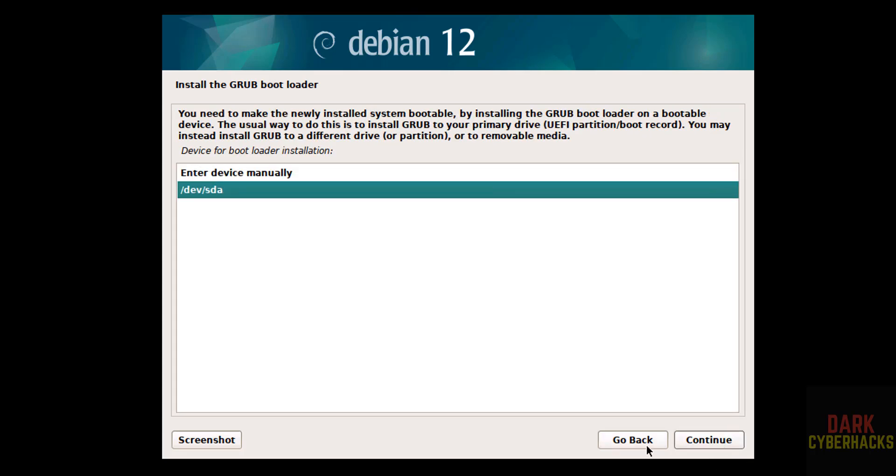
left_click(708, 438)
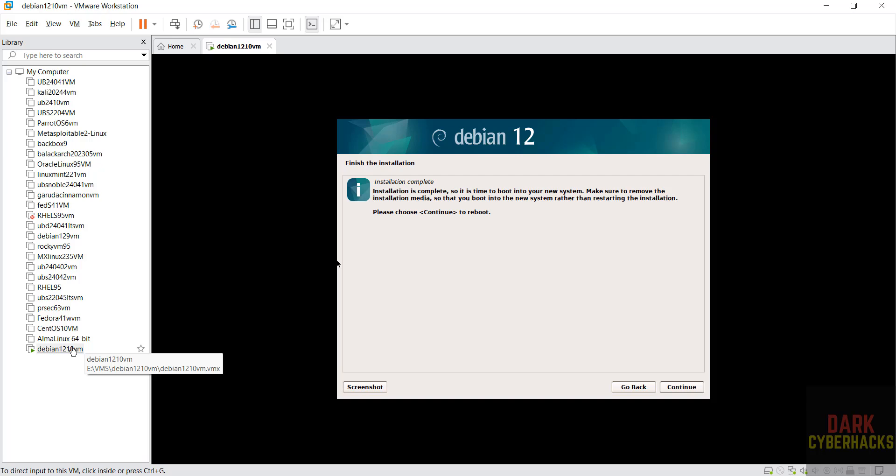
- Untick Connect at power on for the VM's CD/DVD (SATA) drive, then continue to reboot
right_click(71, 349)
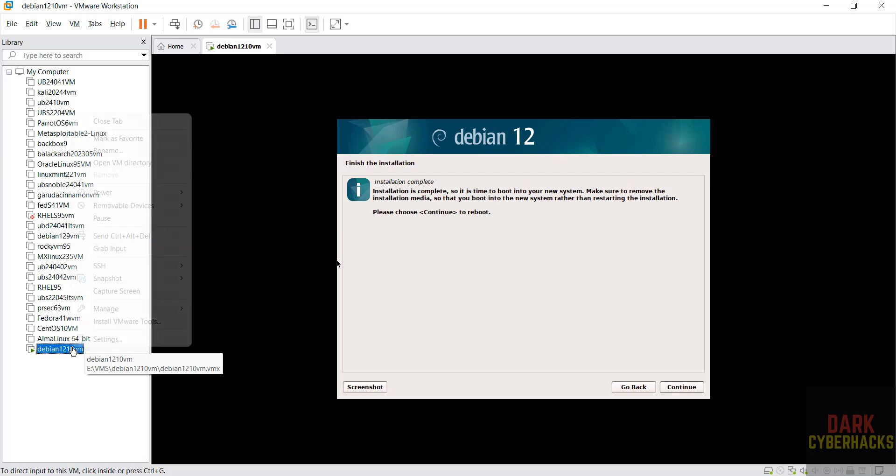
left_click(88, 343)
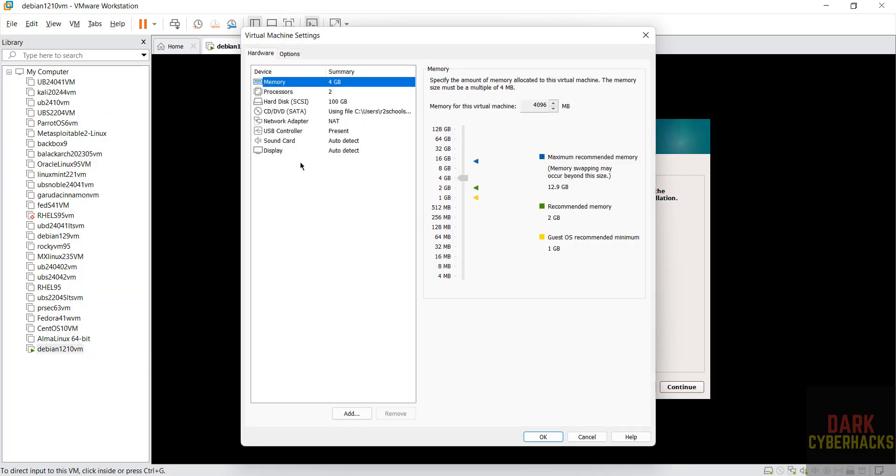
left_click(288, 112)
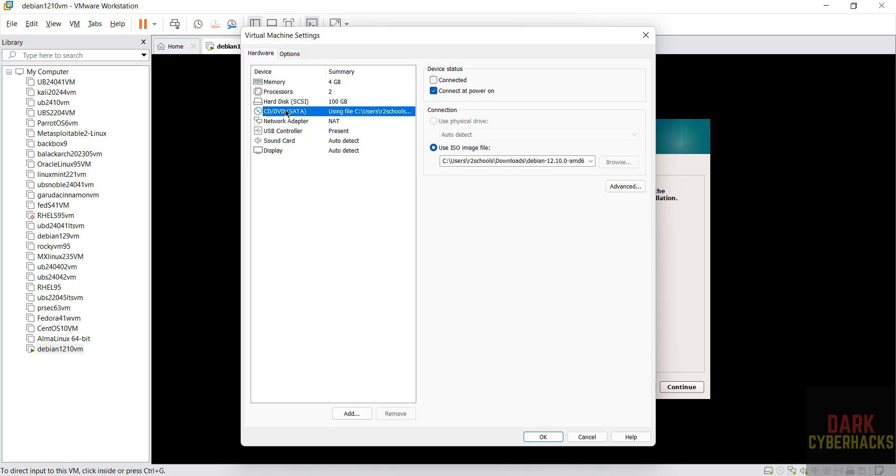
left_click(433, 92)
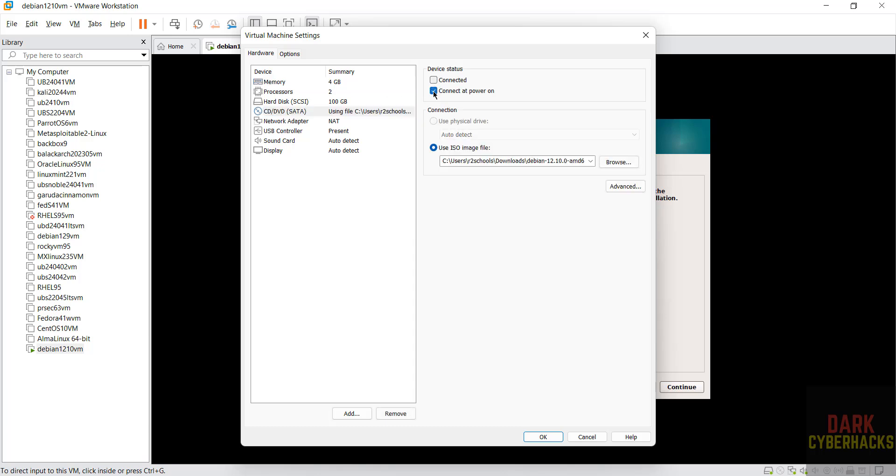
left_click(544, 436)
left_click(683, 387)
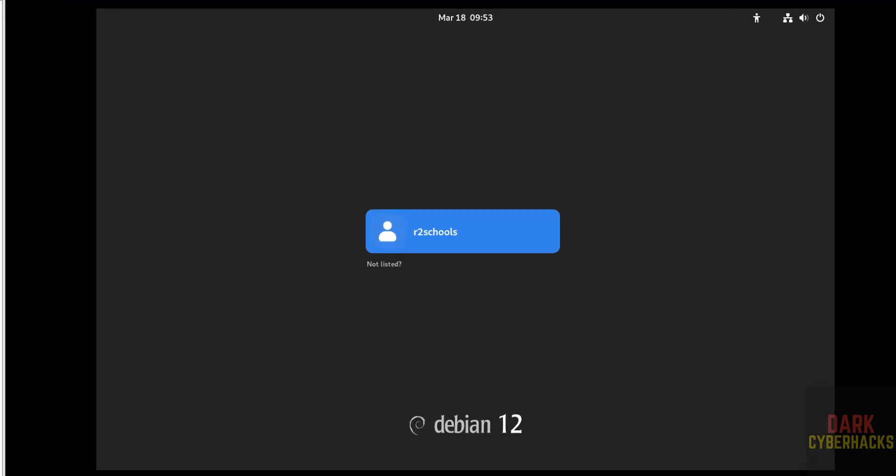
- Log in to Debian with the new user account's password
left_click(461, 229)
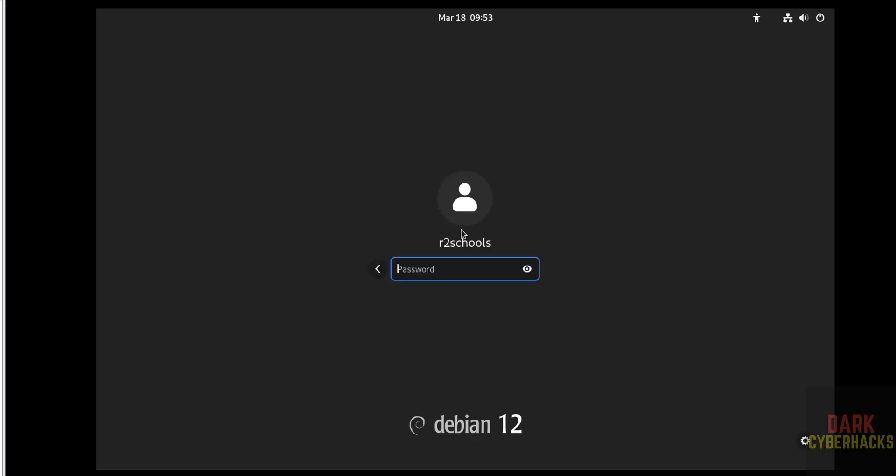
type("••••••••")
key("Return")
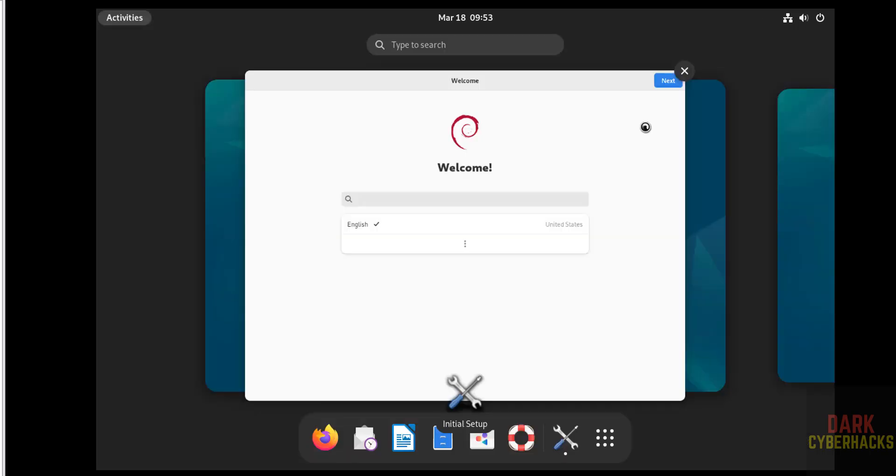
- Accept English language and US keyboard, keep privacy defaults, skip online accounts and finish setup
left_click(666, 80)
left_click(667, 43)
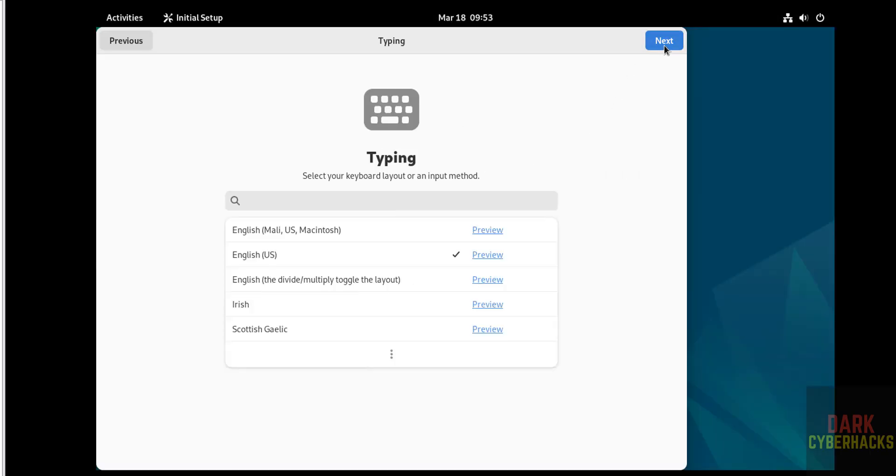
left_click(664, 45)
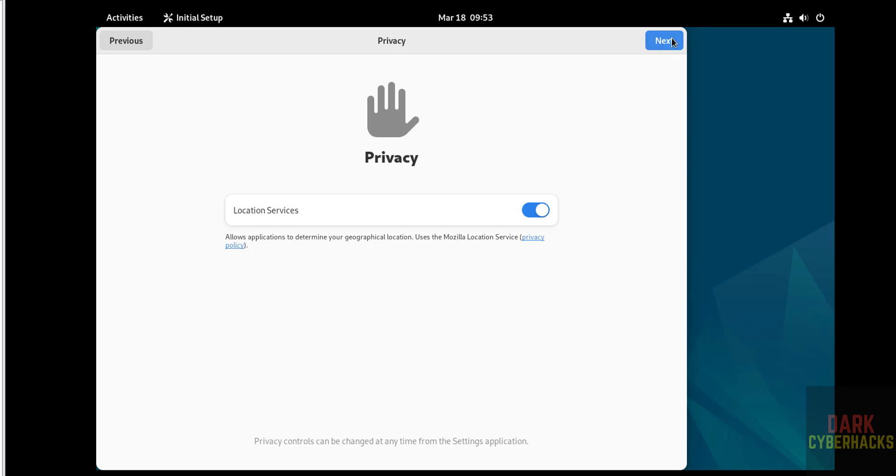
left_click(670, 39)
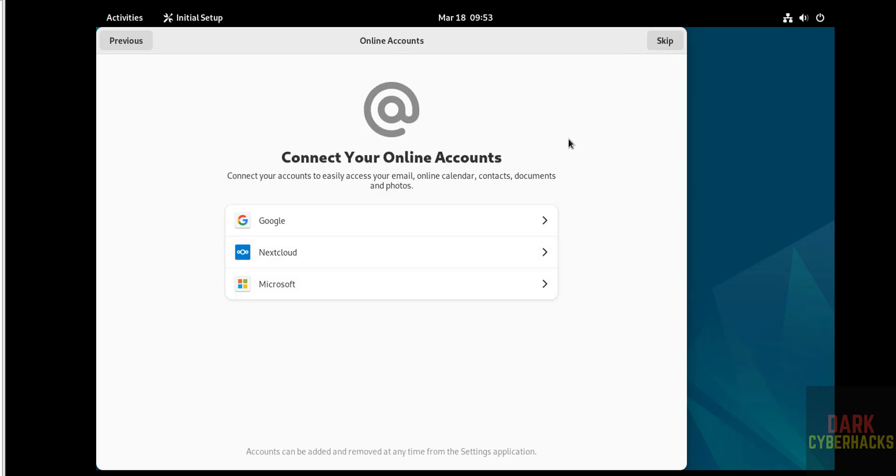
left_click(666, 41)
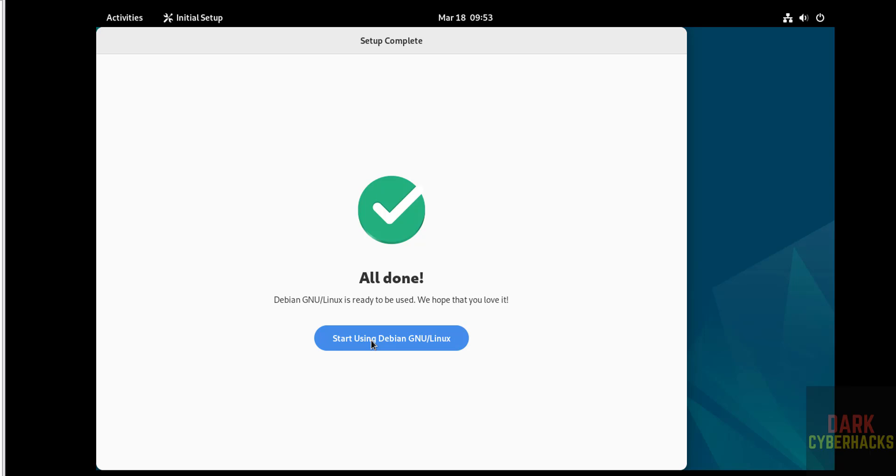
left_click(371, 340)
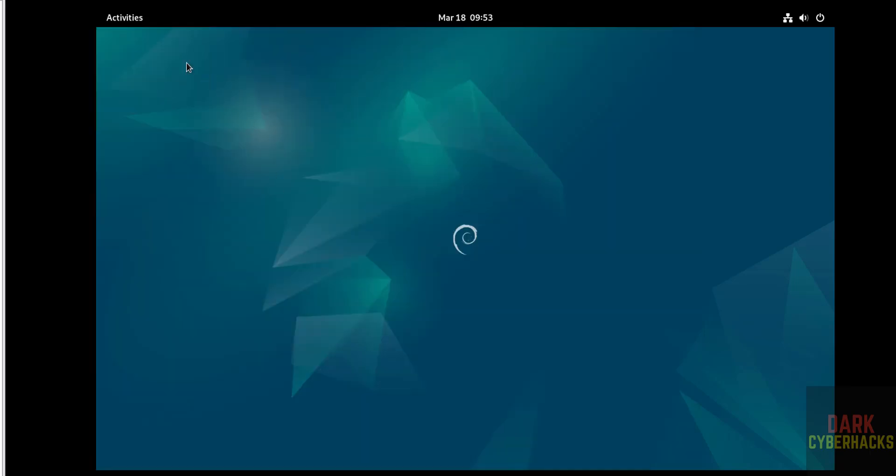
- Pin Terminal from Show Applications to the dash, launch it, and move it to the top-left
left_click(139, 22)
left_click(583, 438)
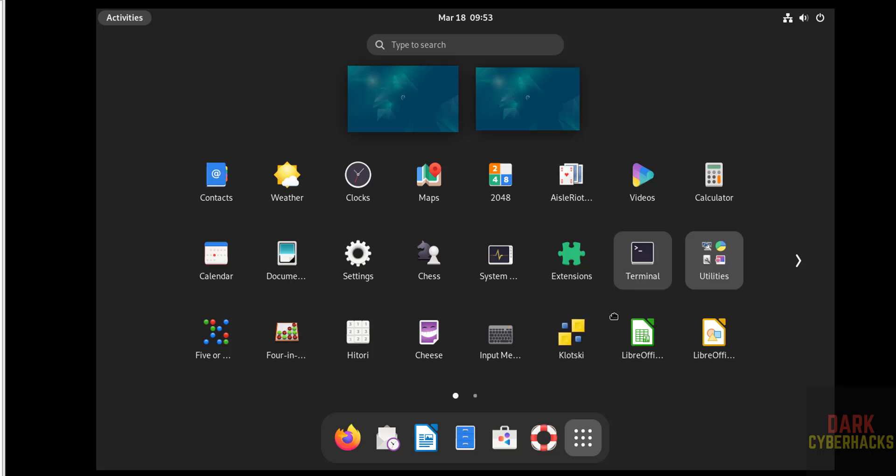
left_click_drag(613, 316, 561, 444)
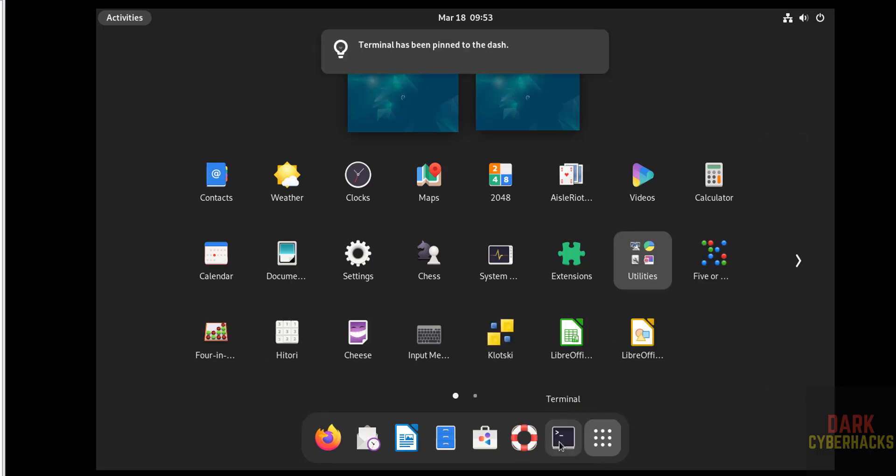
left_click(560, 444)
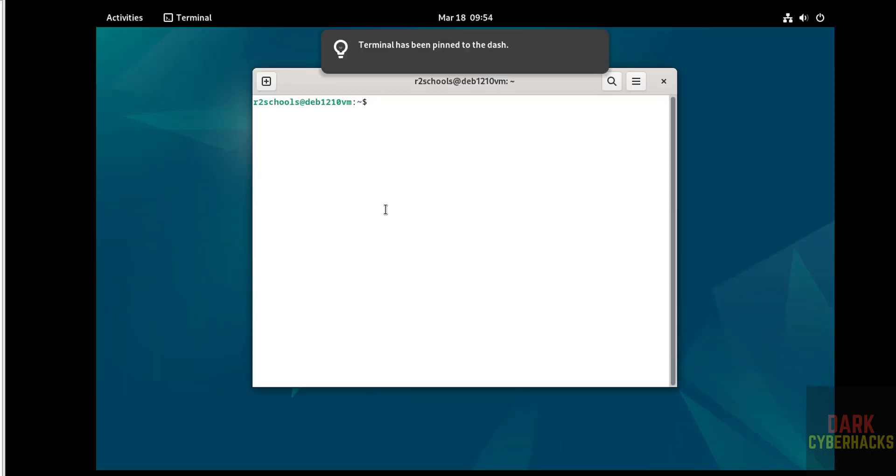
left_click_drag(309, 81, 169, 50)
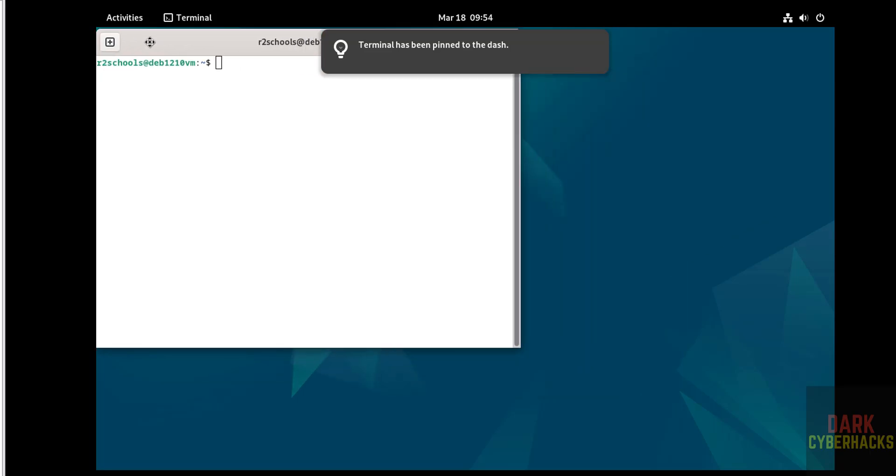
- Give the Unnamed terminal profile a custom Monospace font at size 14
left_click(479, 44)
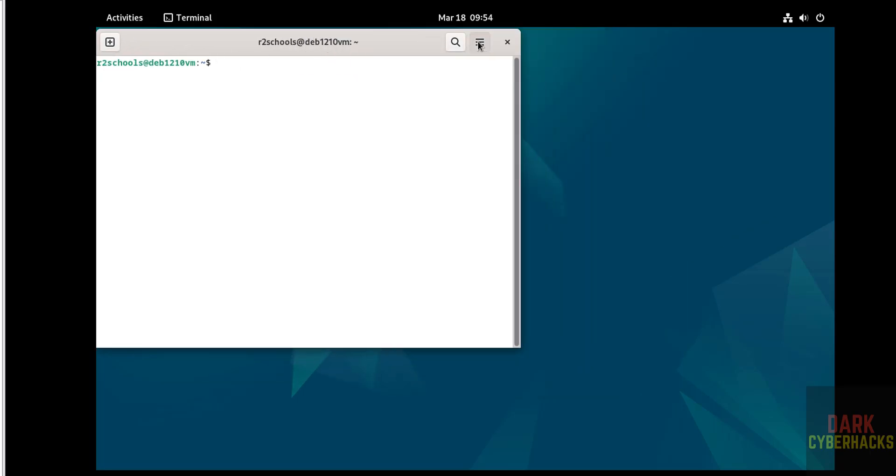
left_click(421, 171)
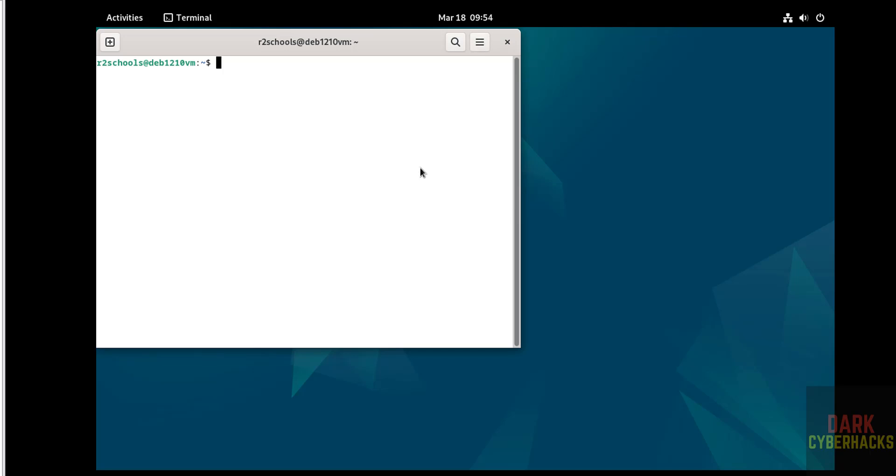
left_click(152, 215)
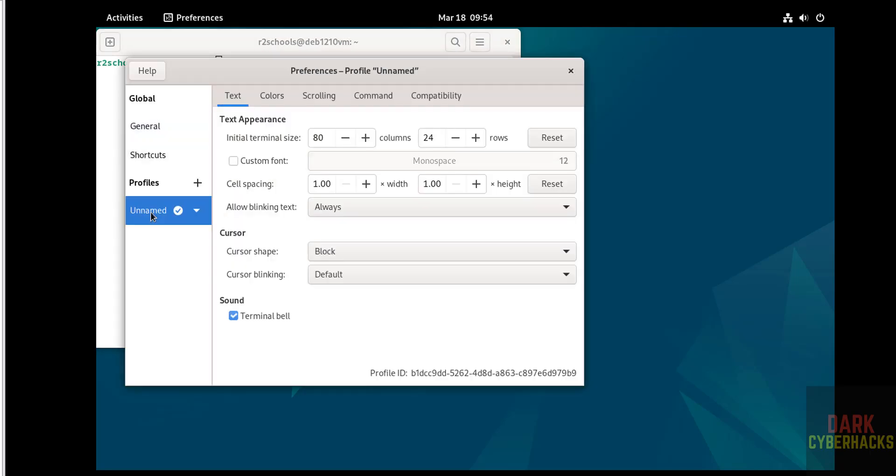
left_click(246, 161)
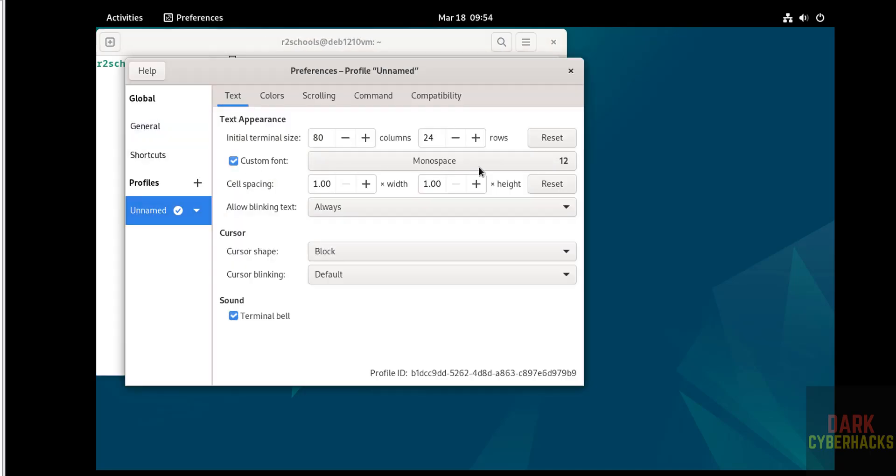
left_click(505, 166)
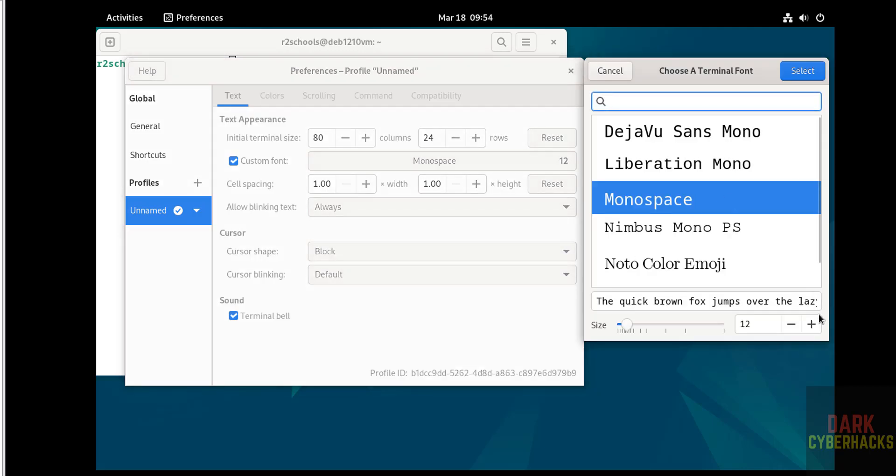
left_click(811, 326)
left_click(811, 326)
left_click(810, 325)
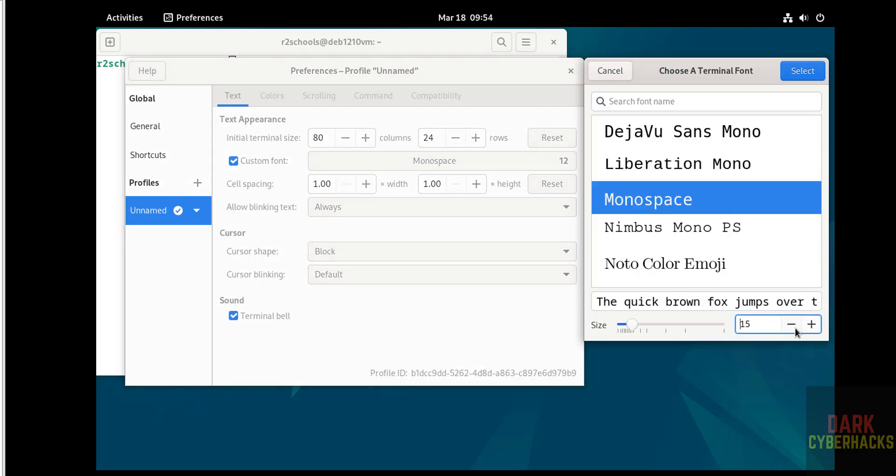
left_click(794, 327)
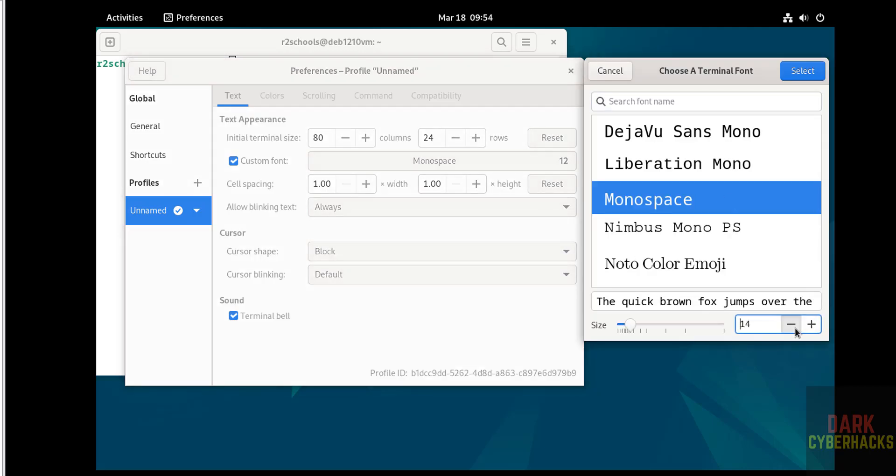
left_click(802, 71)
- Display /etc/os-release with more, then quit the viewer
left_click(570, 71)
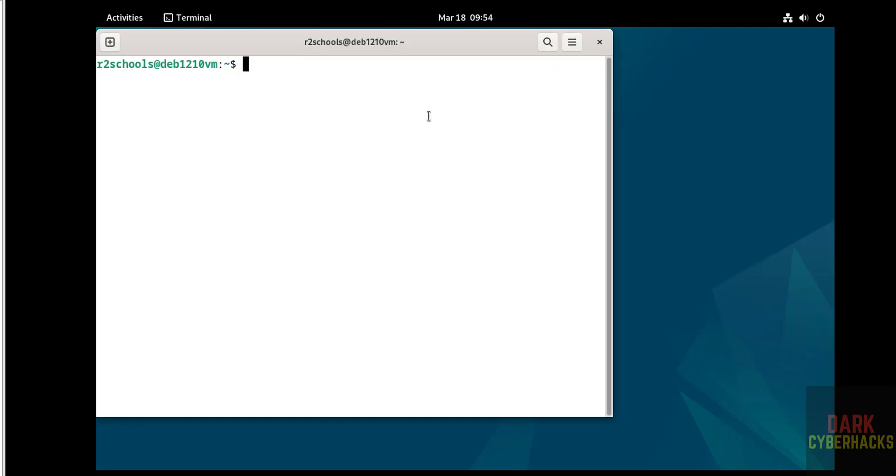
type("more /et")
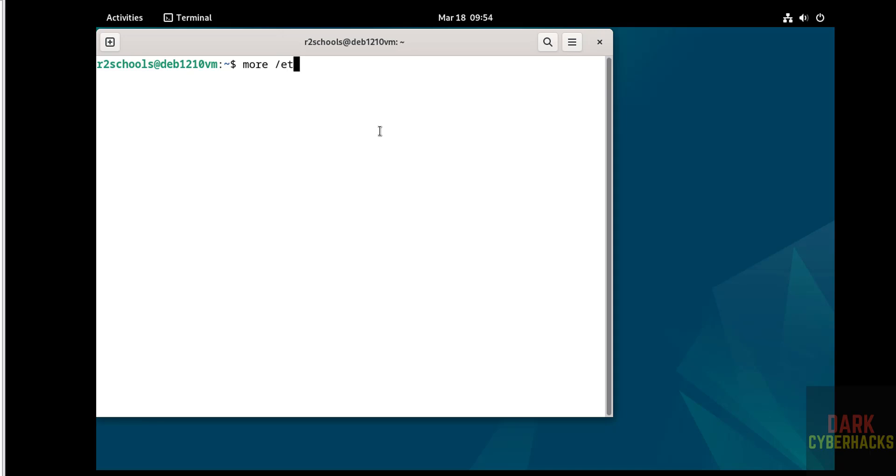
key("Tab")
type("os-rel")
key("Tab")
key("Return")
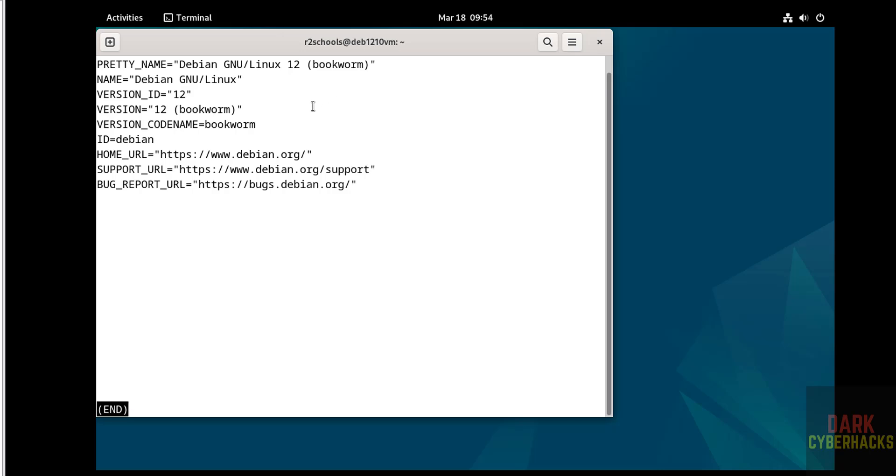
key("q")
- Clear the screen, run hostname, and enter sudo apt update && sudo apt upgrade
key("ctrl+l")
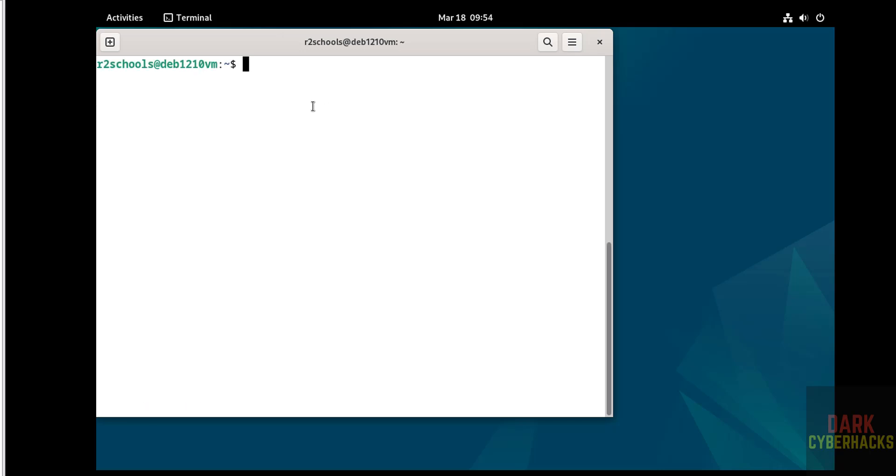
type("hostna")
key("BackSpace")
key("BackSpace")
key("BackSpace")
type("tname")
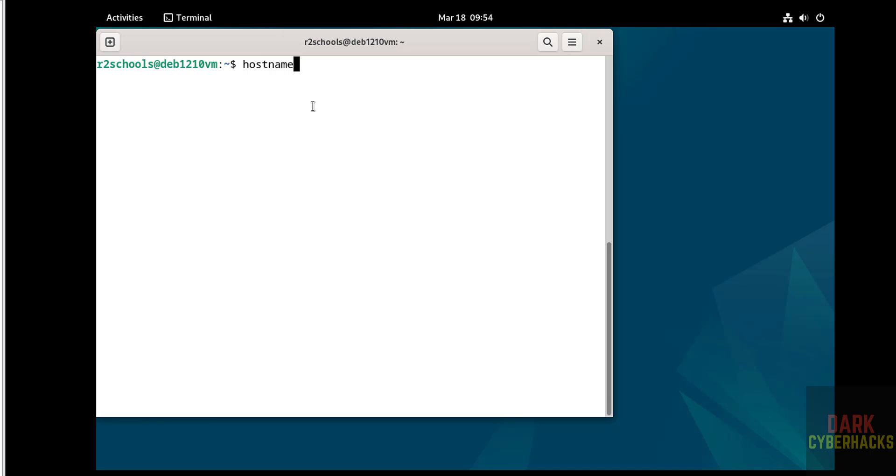
key("Return")
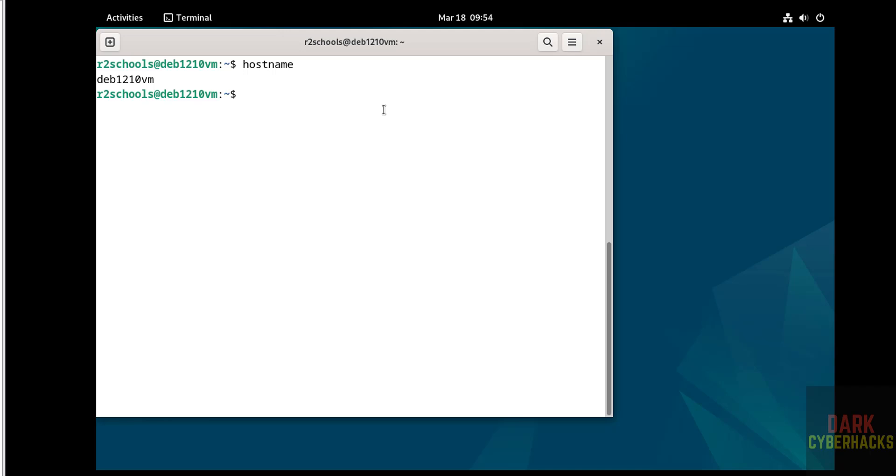
type("sudo apt updat")
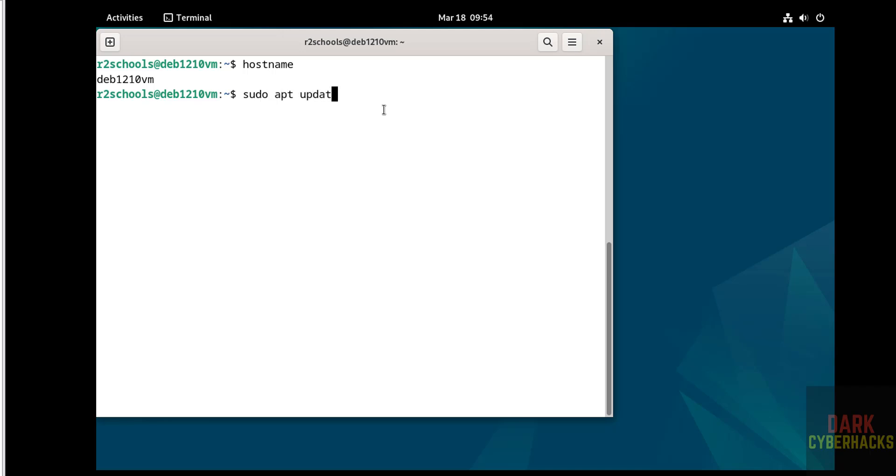
type("e && sudo apt upgrade")
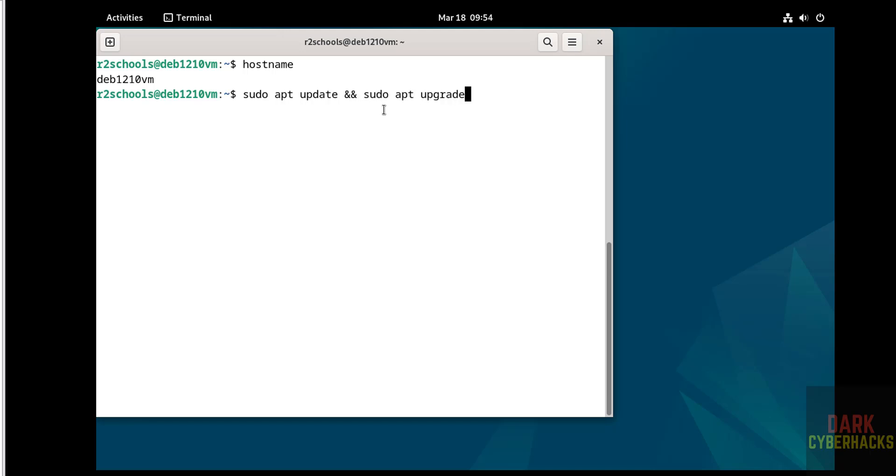
- Run the apt update and upgrade, switch to root with su, and rerun it as root
key("Return")
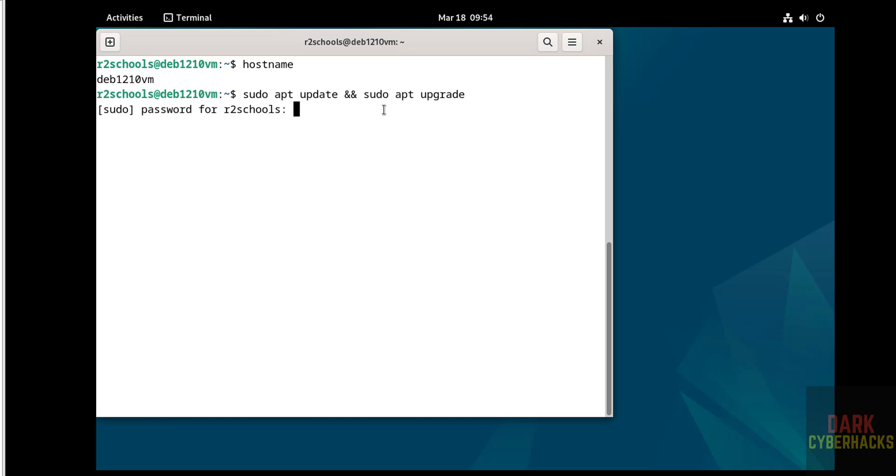
key("Return")
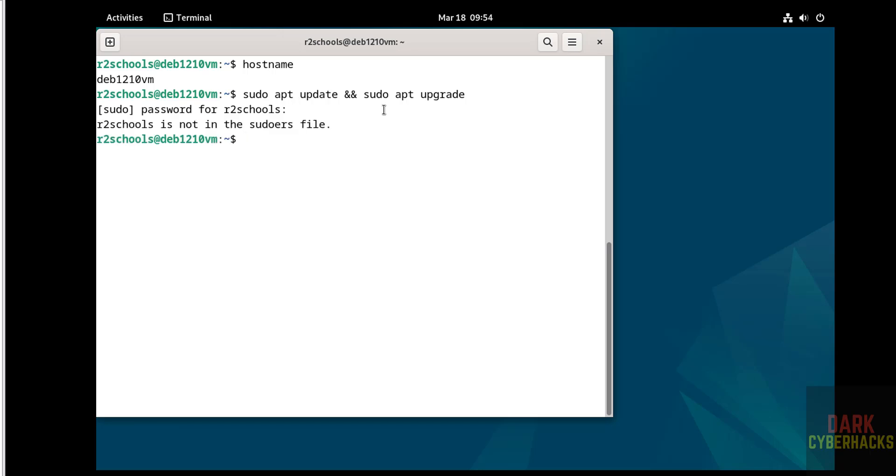
type("su")
key("Return")
key("Return")
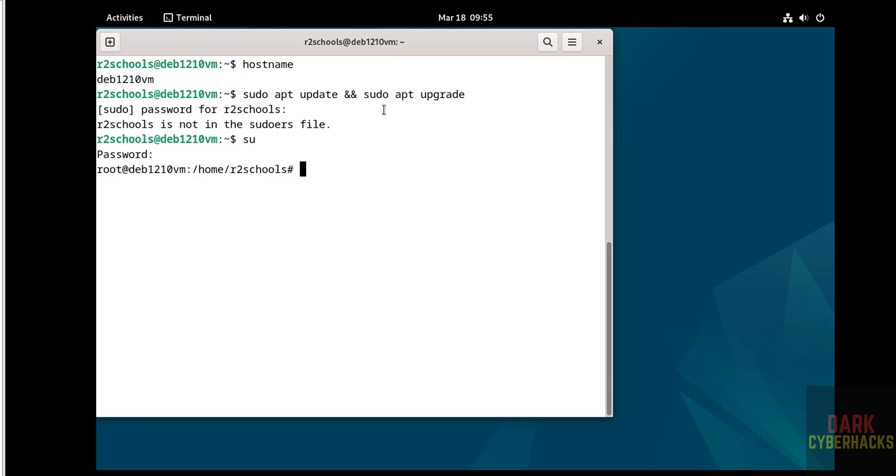
type("sudo apt update ")
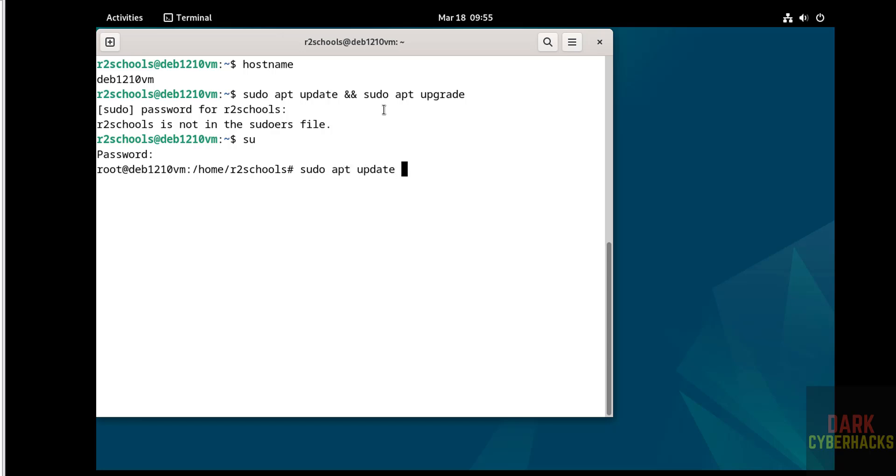
type("&& sudo apt up")
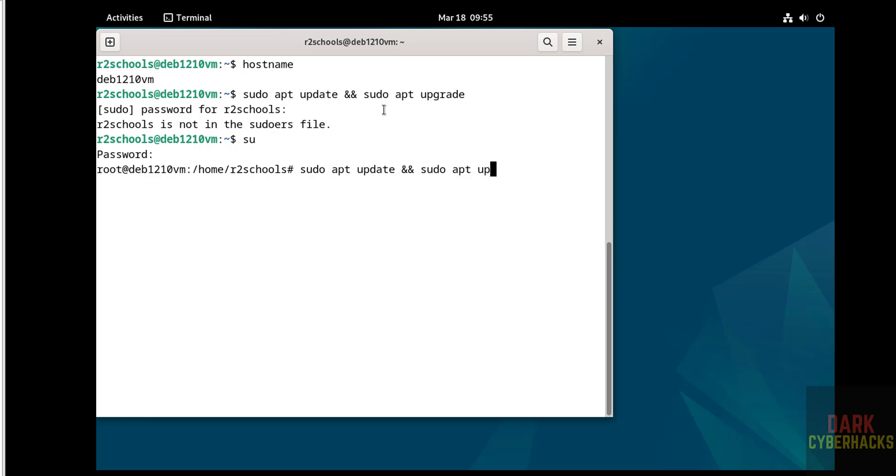
type("grade")
key("Return")
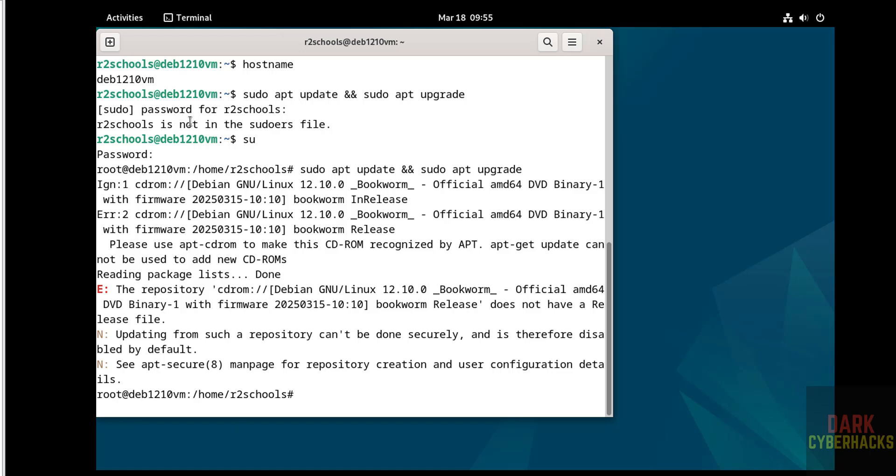
left_click(136, 24)
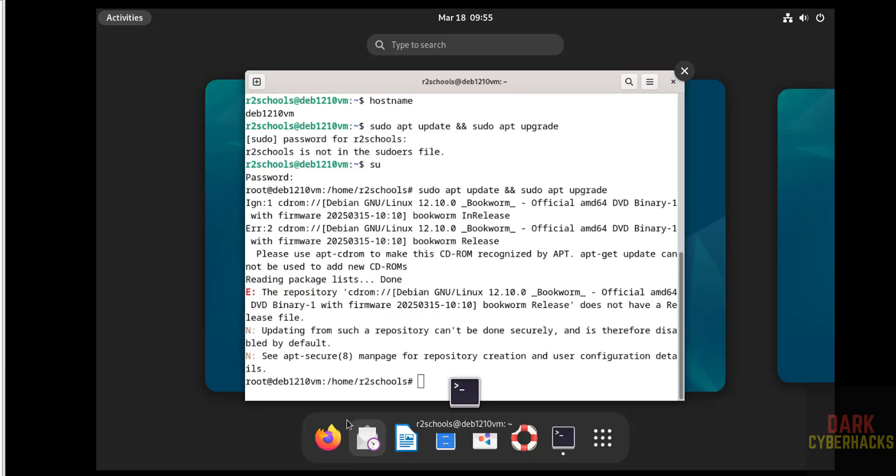
- Launch Firefox ESR and search Google for the copied cdrom repository error message
left_click(325, 435)
left_click(635, 108)
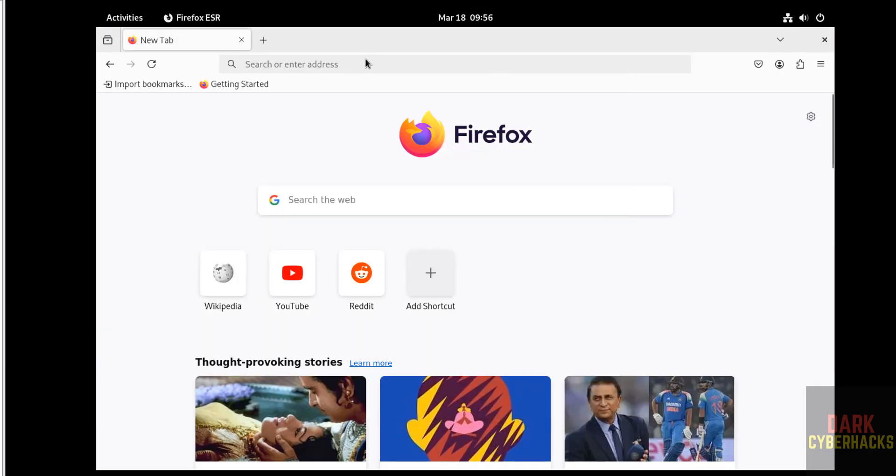
left_click(349, 68)
type("The repository 'cdrom://[Debian GNU/Linux 12.10.0 _Bookworm")
key("ctrl+a")
key("Return")
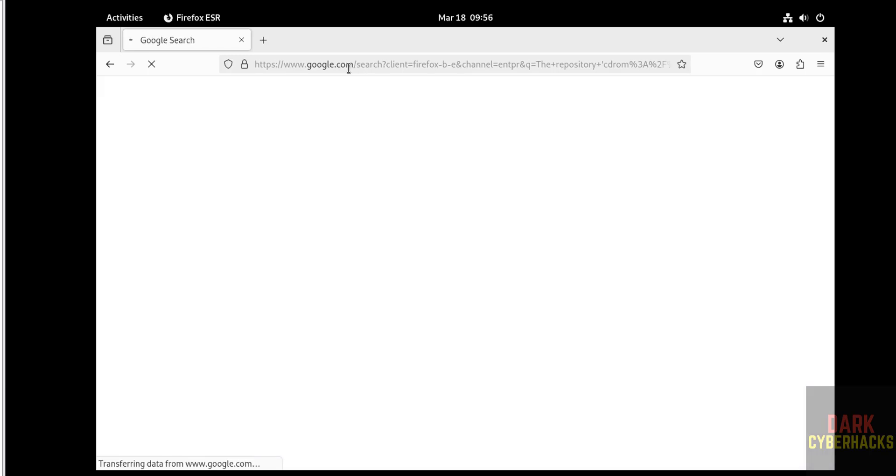
- Open the Medium guide on fixing the Debian 12 Bookworm update error and read ahead
scroll(151, 350, "down", 10)
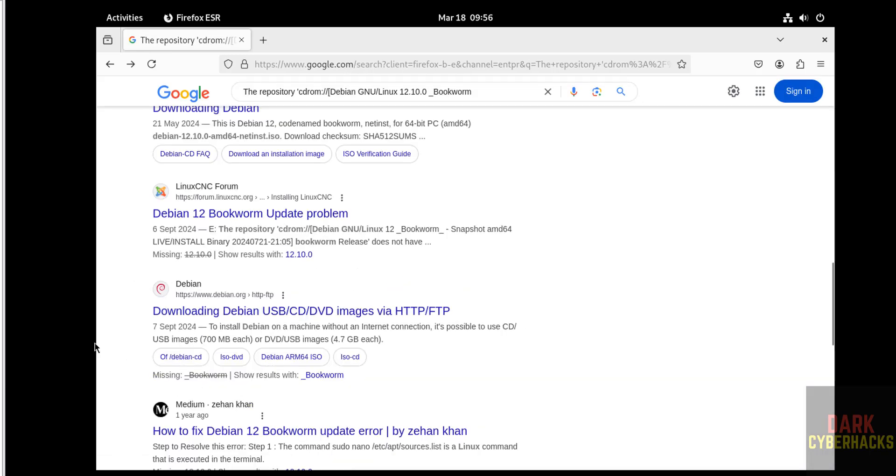
left_click(283, 437)
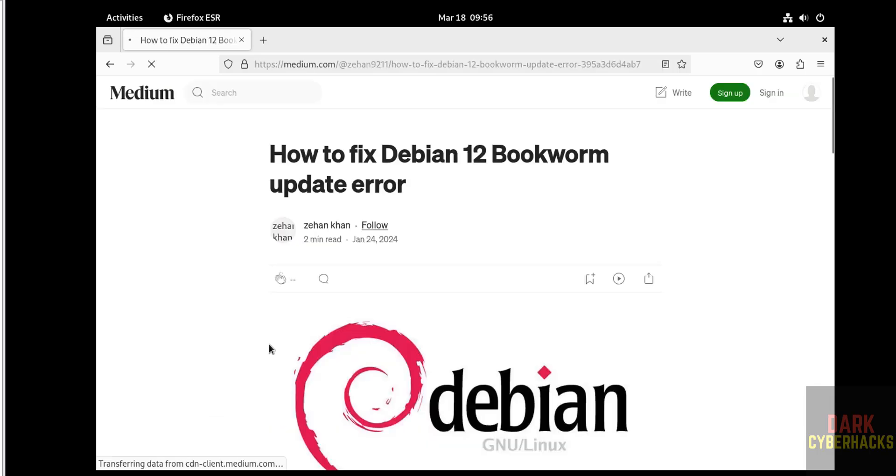
scroll(364, 396, "down", 10)
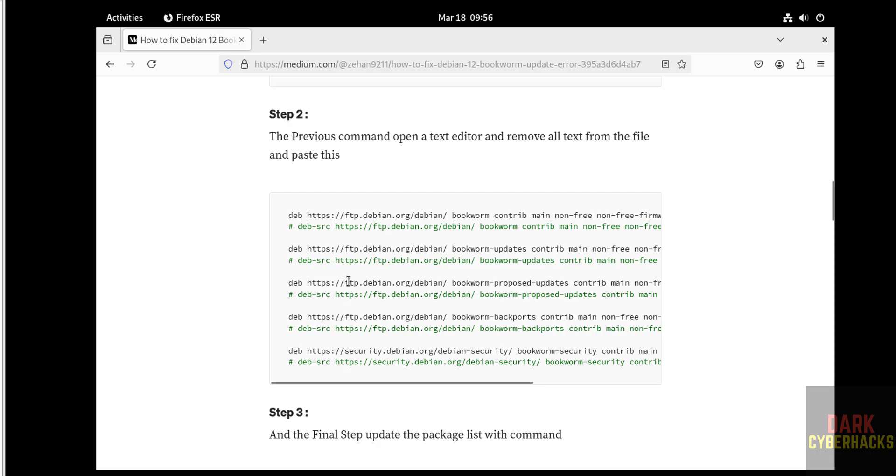
scroll(348, 281, "up", 3)
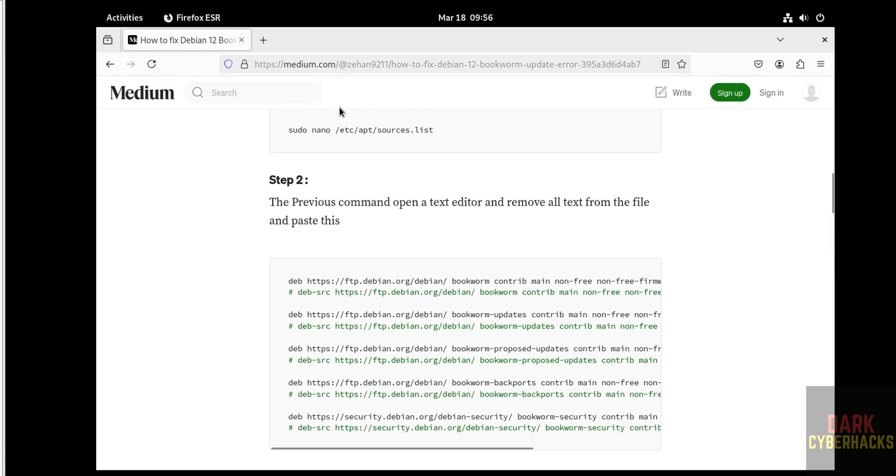
key("alt+Tab")
- Open /etc/apt/sources.list with sudo vi and prefix the deb cdrom line with #
key("ctrl+l")
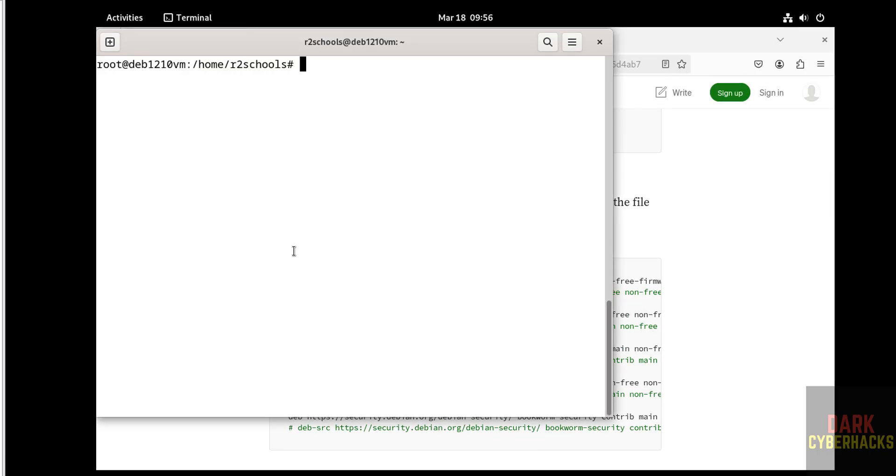
type("sudo vi")
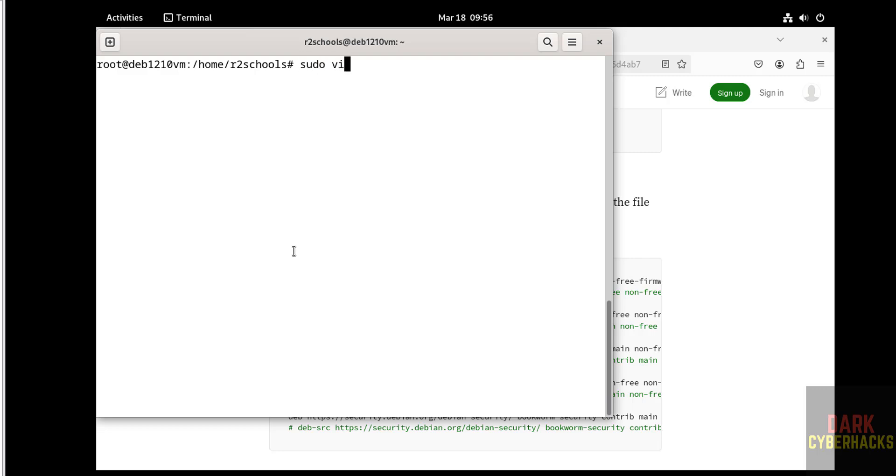
type(" /etc/apt/sources.list")
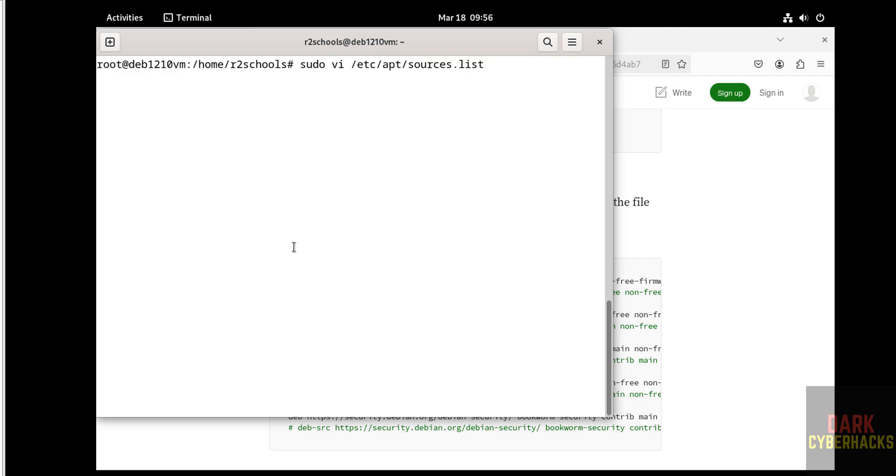
key("Return")
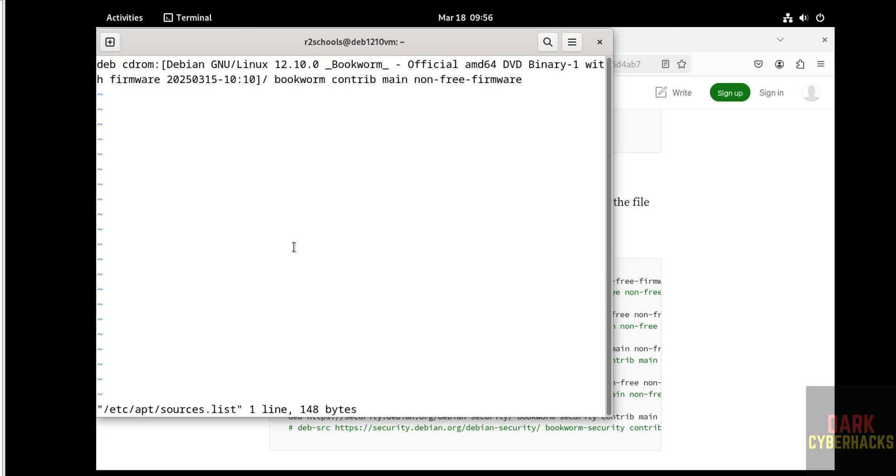
type("i#")
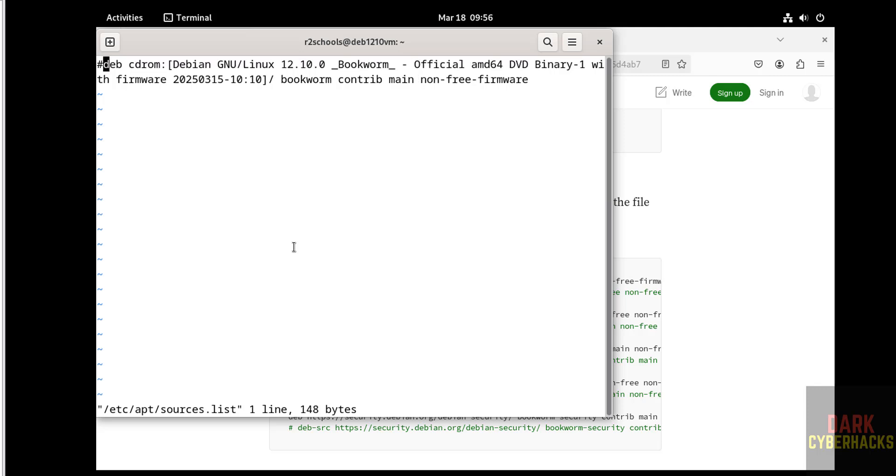
key("Escape")
key("shift+a")
key("alt+Tab")
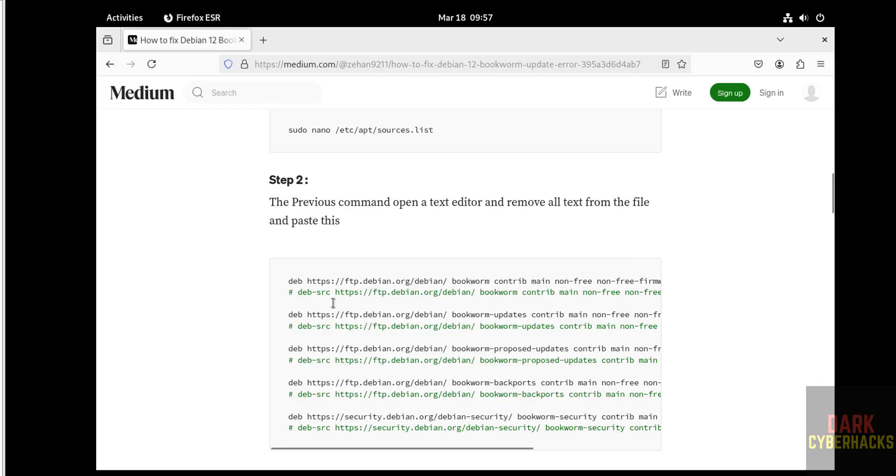
- Copy the guide's Step 2 repository lines and paste them into sources.list in vi
left_click_drag(288, 280, 681, 444)
key("ctrl+c")
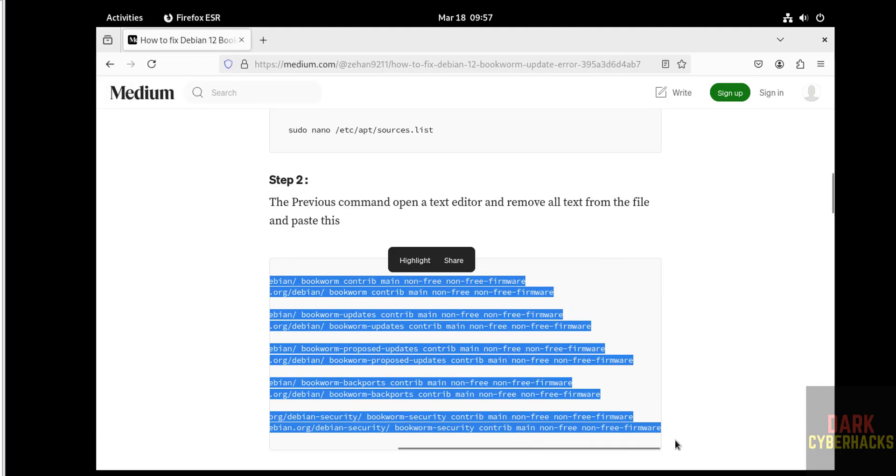
key("alt+Tab")
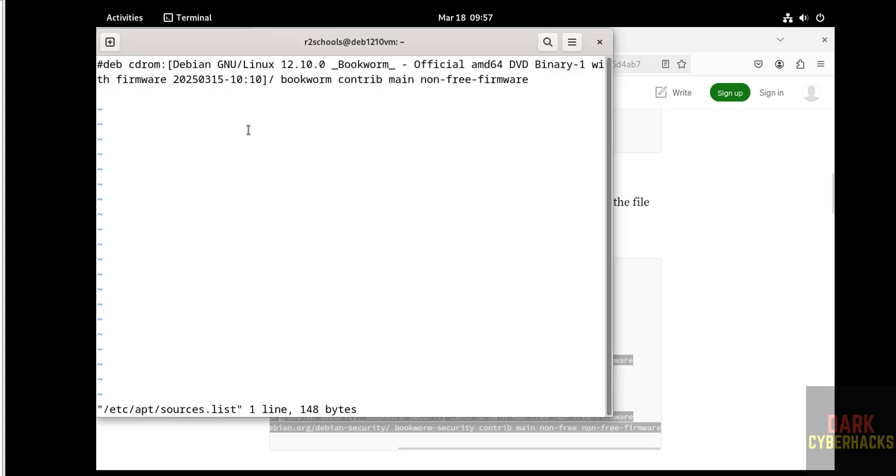
right_click(248, 129)
left_click(274, 171)
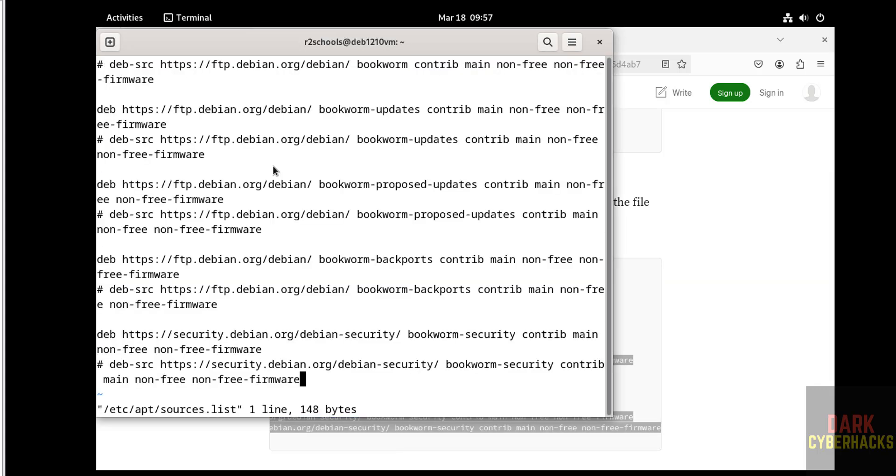
- Clear the article selection, then save sources.list and quit vi with :wq
key("alt+Tab")
left_click(721, 225)
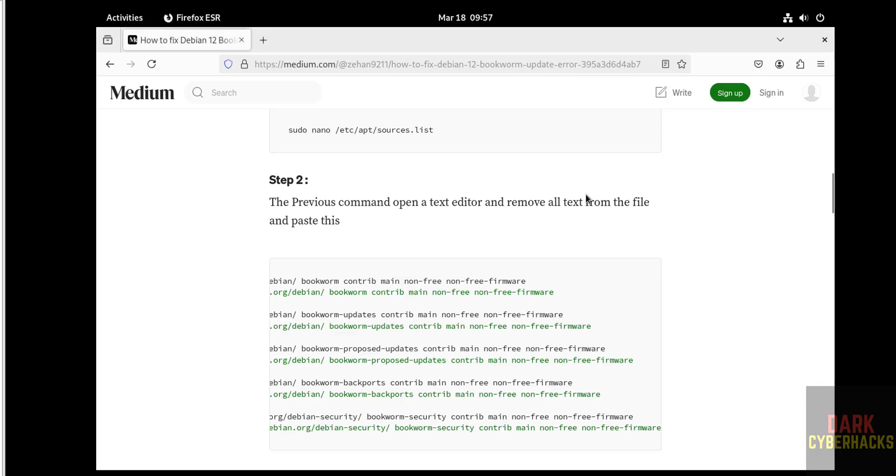
key("alt+Tab")
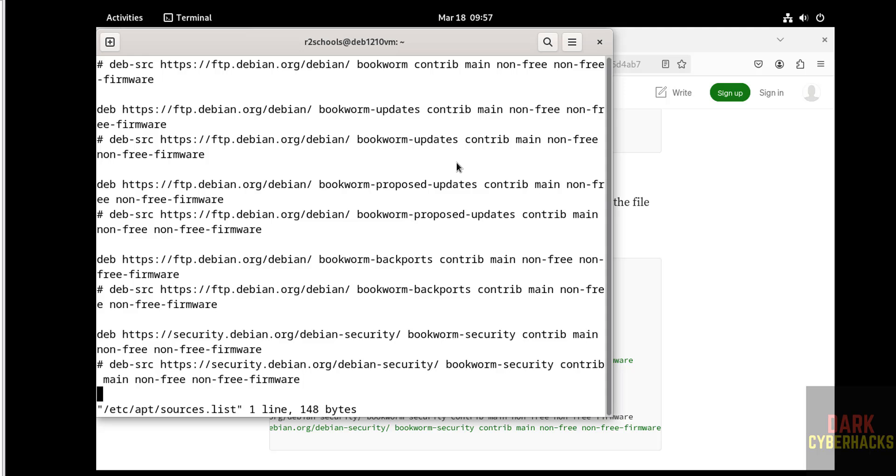
type(":wq!")
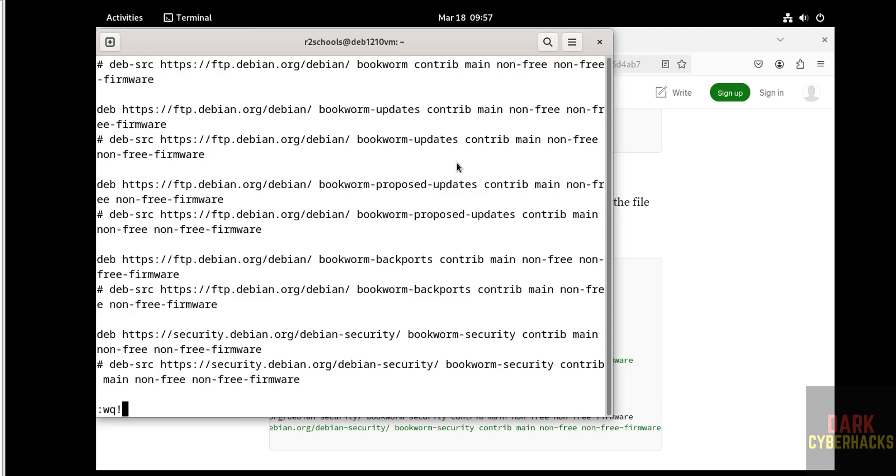
key("Return")
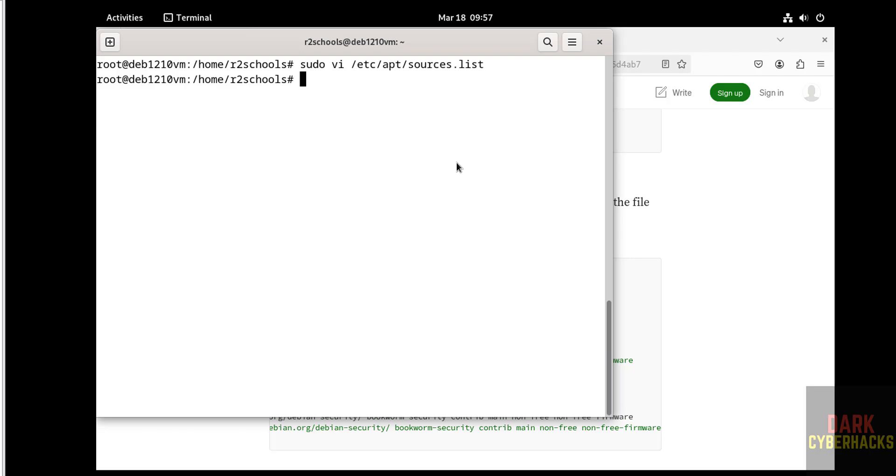
- Run sudo apt update && sudo apt upgrade and answer y to upgrade libfreetype6
type("sudo apt update ")
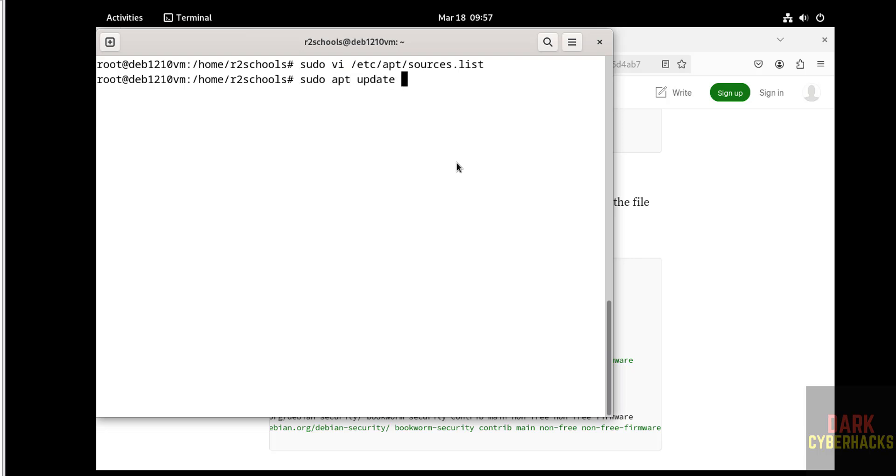
type("&& sudo apt upgra")
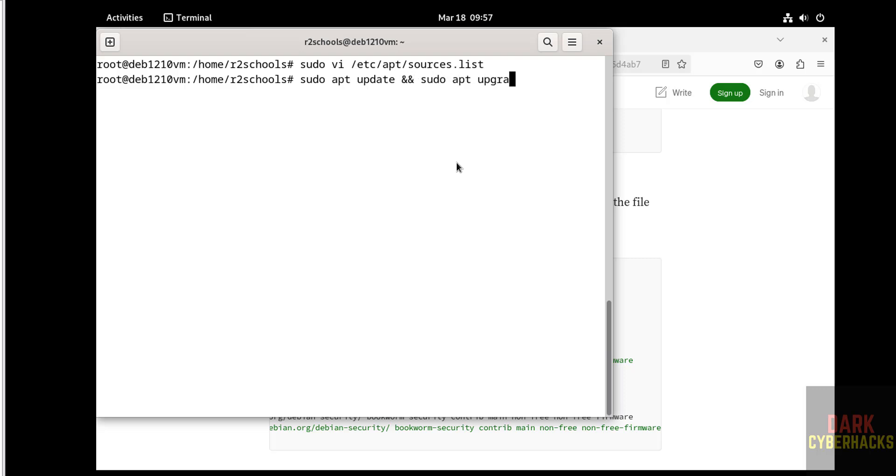
type("de")
key("Return")
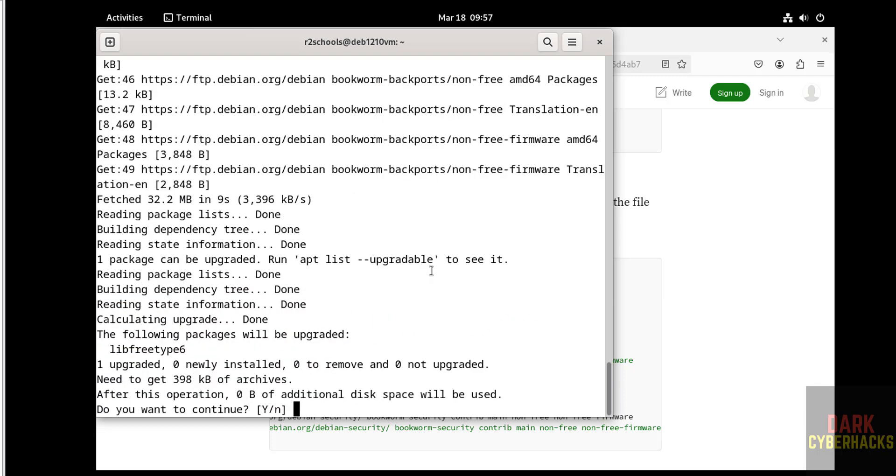
type("y")
key("Return")
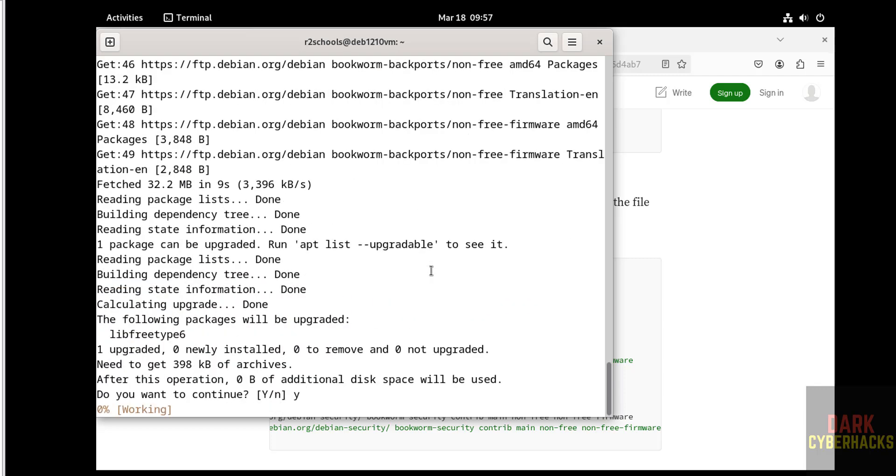
key("alt+Tab")
left_click(350, 273)
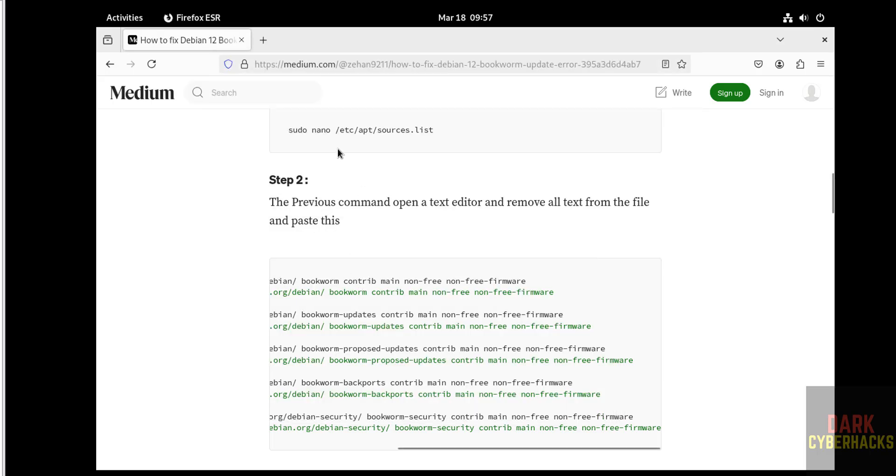